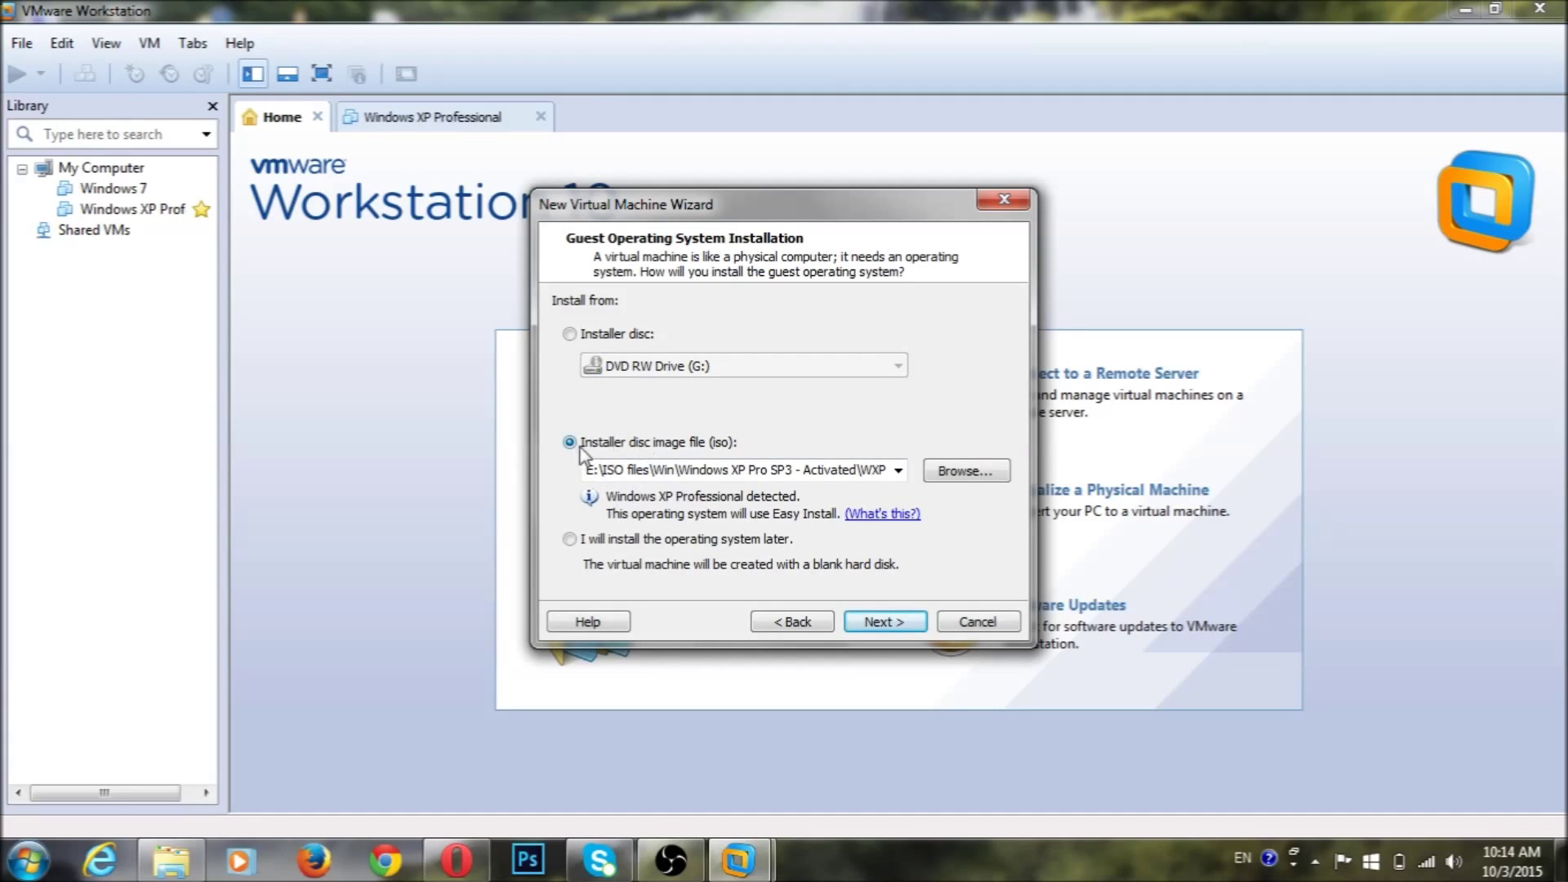
# Choose ubuntu-15.04-desktop-i386.iso from E:\ISO files as the installer disc image
pyautogui.click(954, 477)
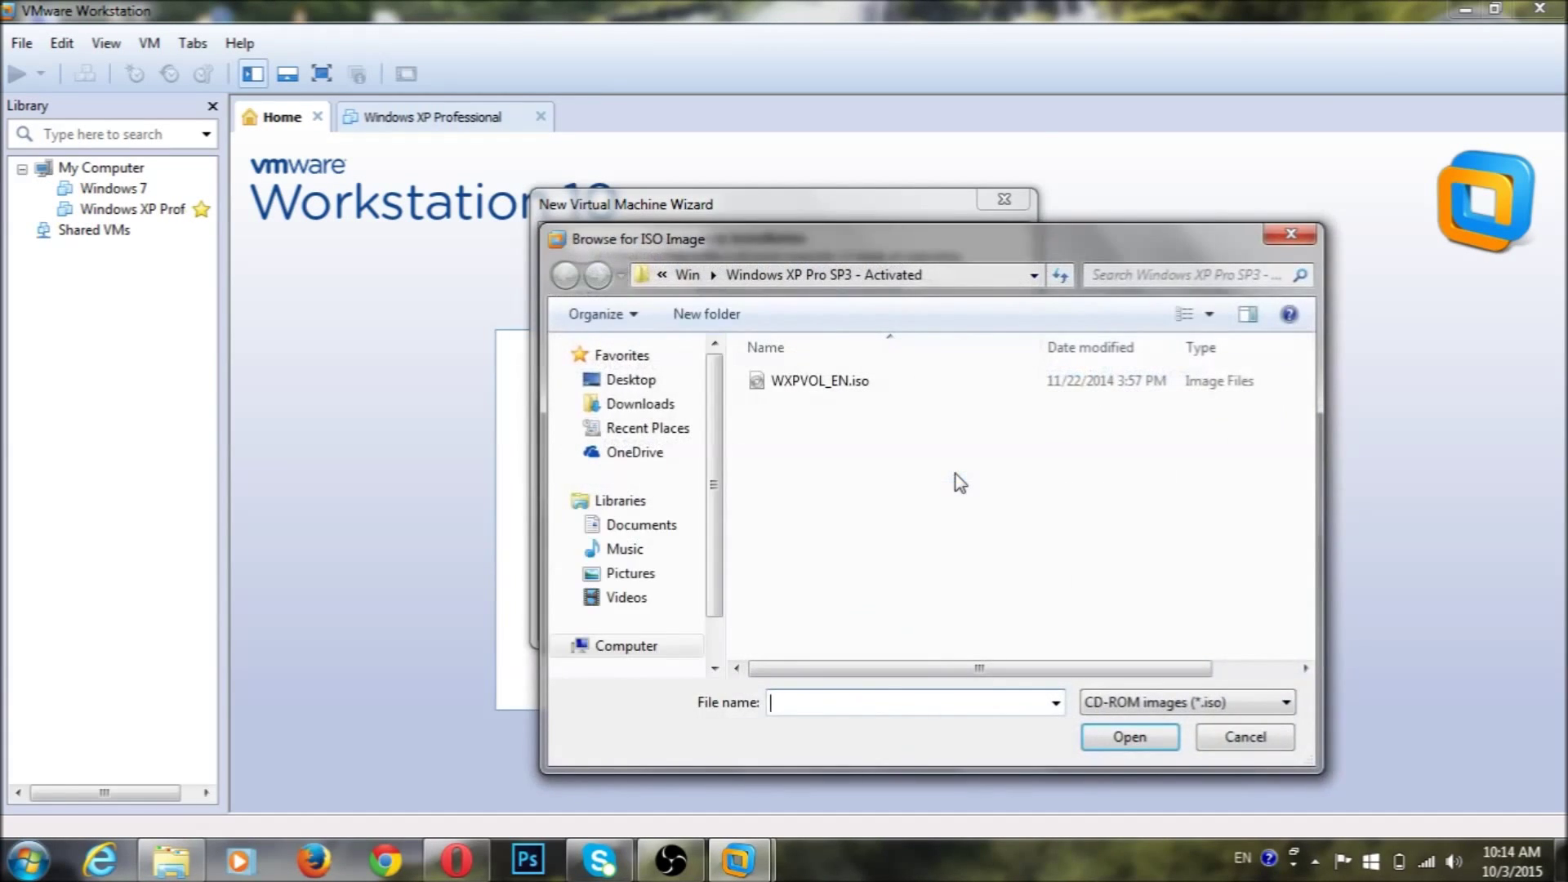
pyautogui.click(713, 276)
pyautogui.click(662, 275)
pyautogui.click(948, 523)
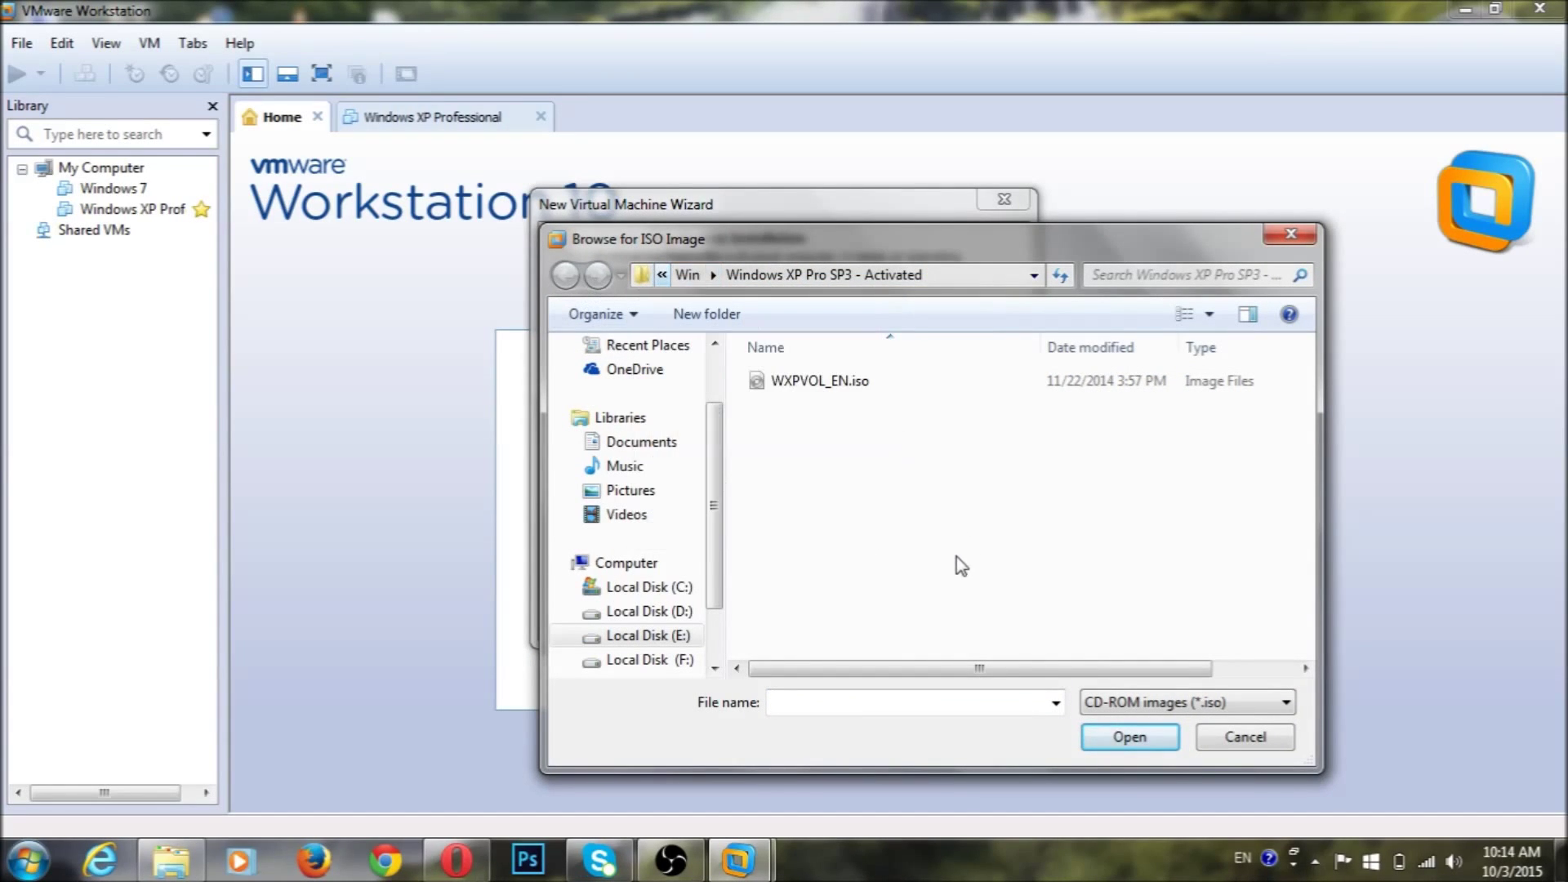
pyautogui.click(676, 637)
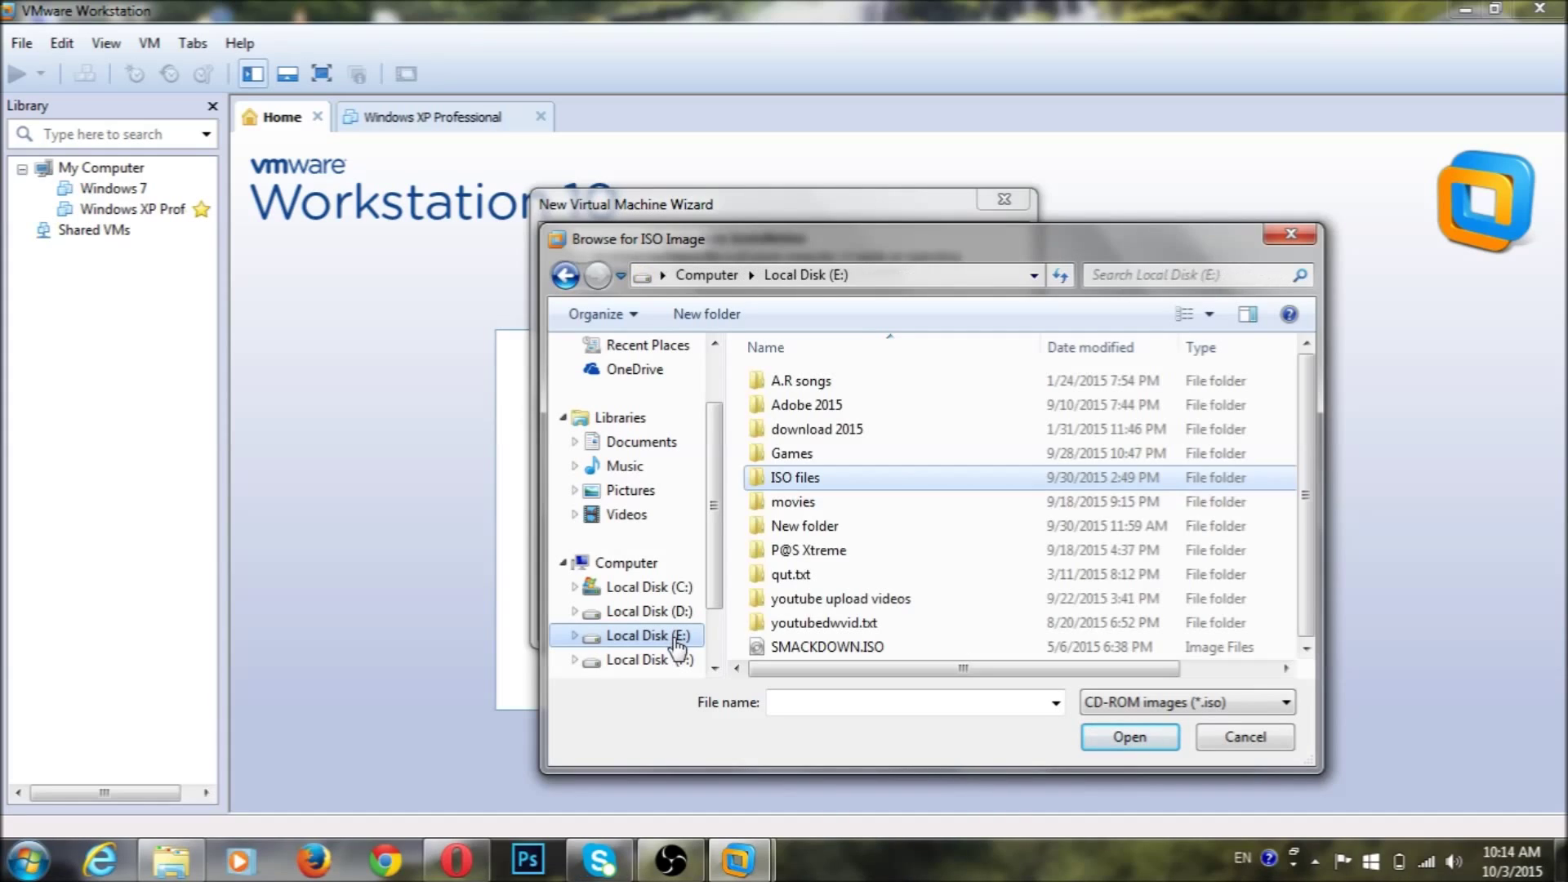
pyautogui.doubleClick(879, 475)
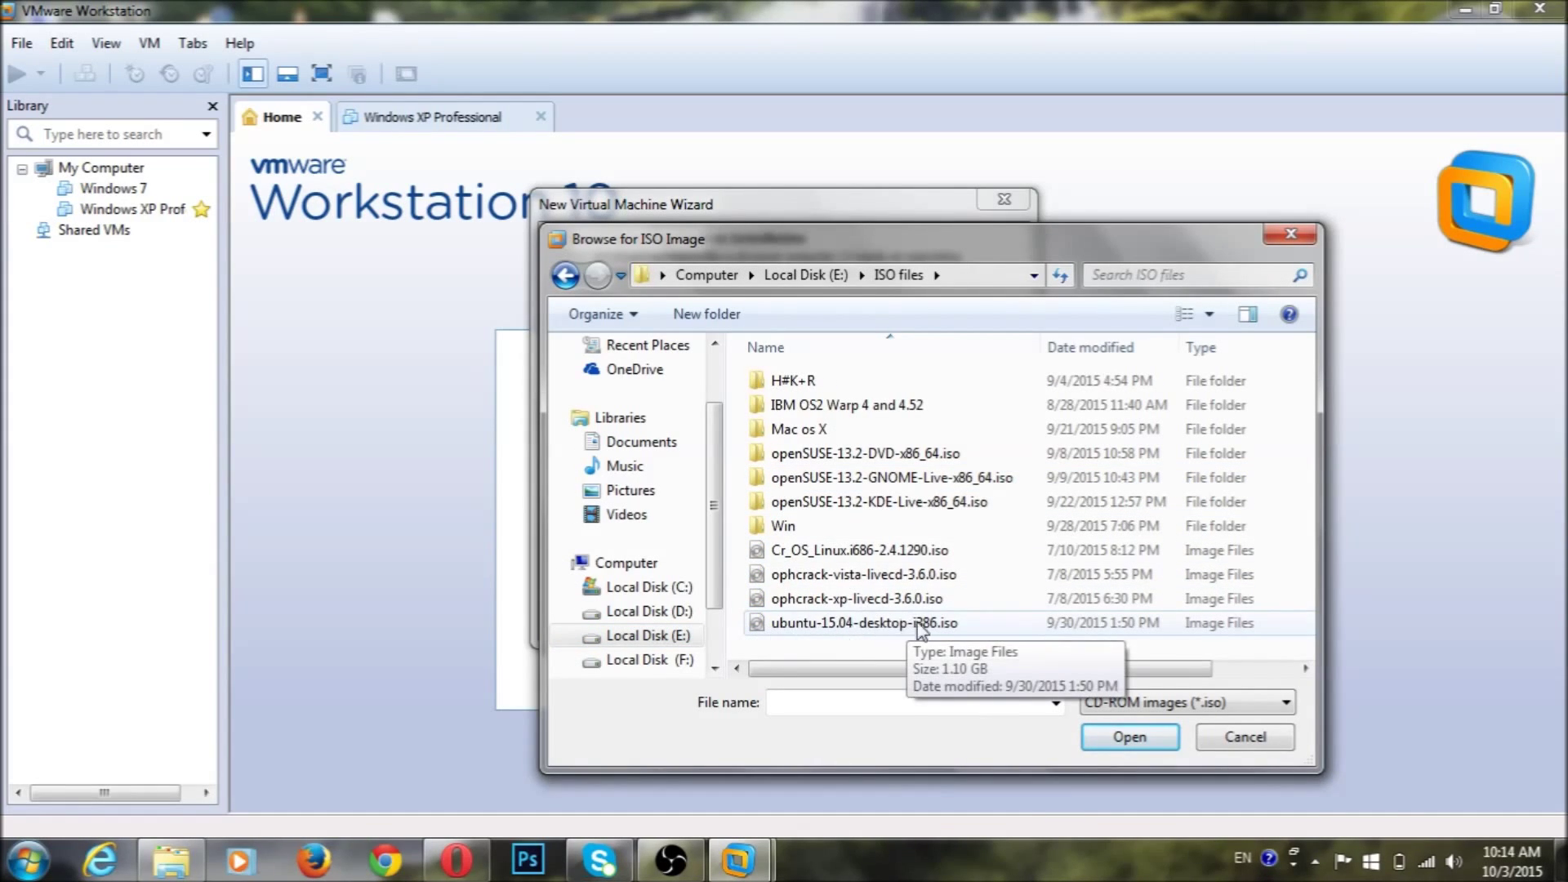
pyautogui.click(780, 624)
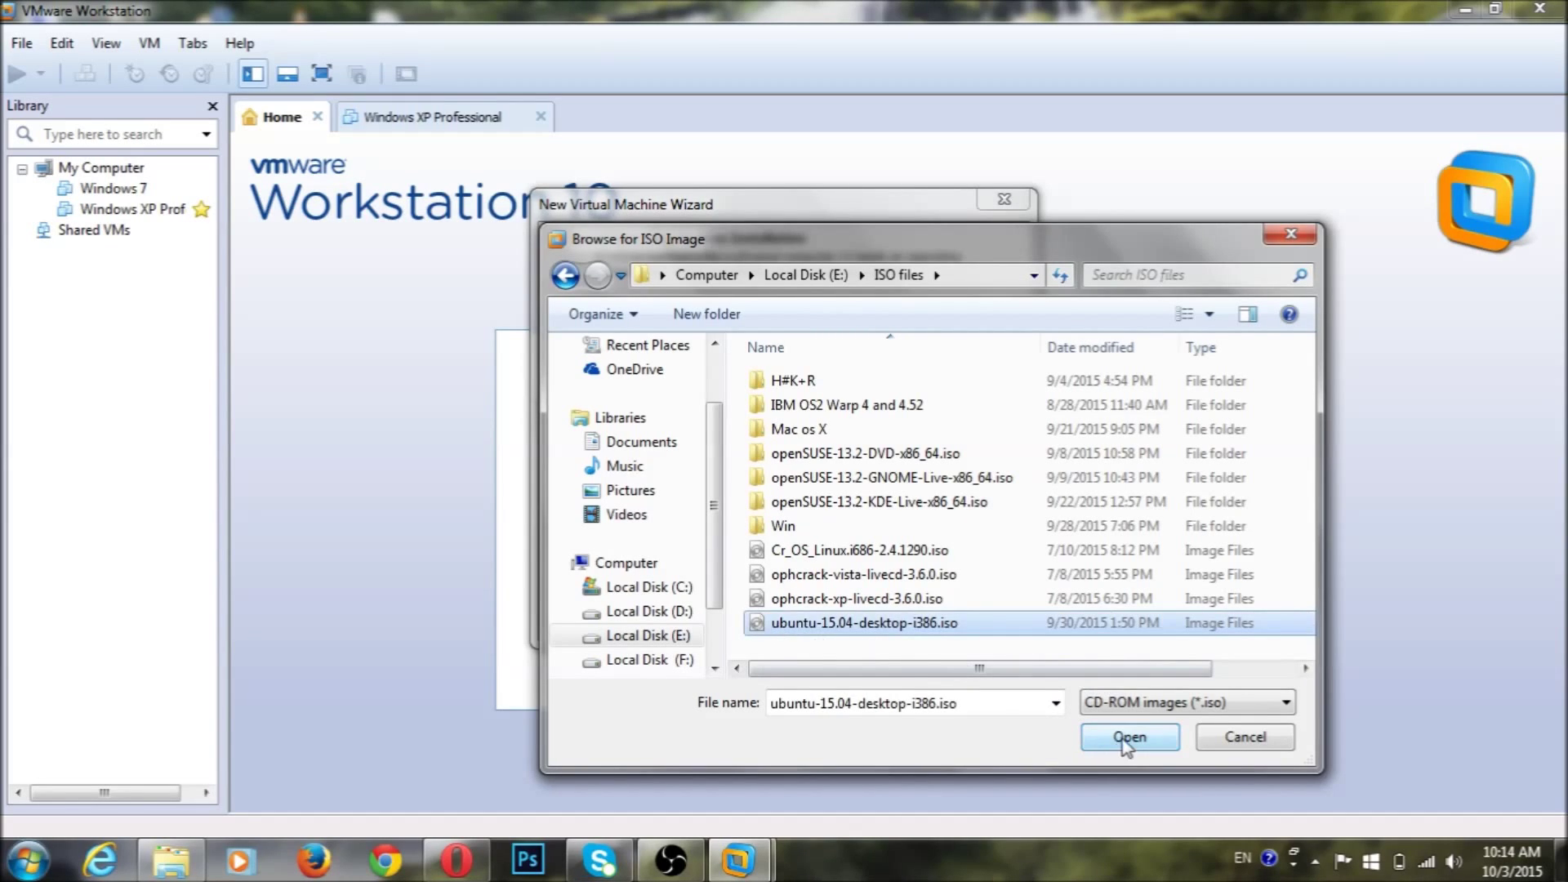
pyautogui.click(1130, 737)
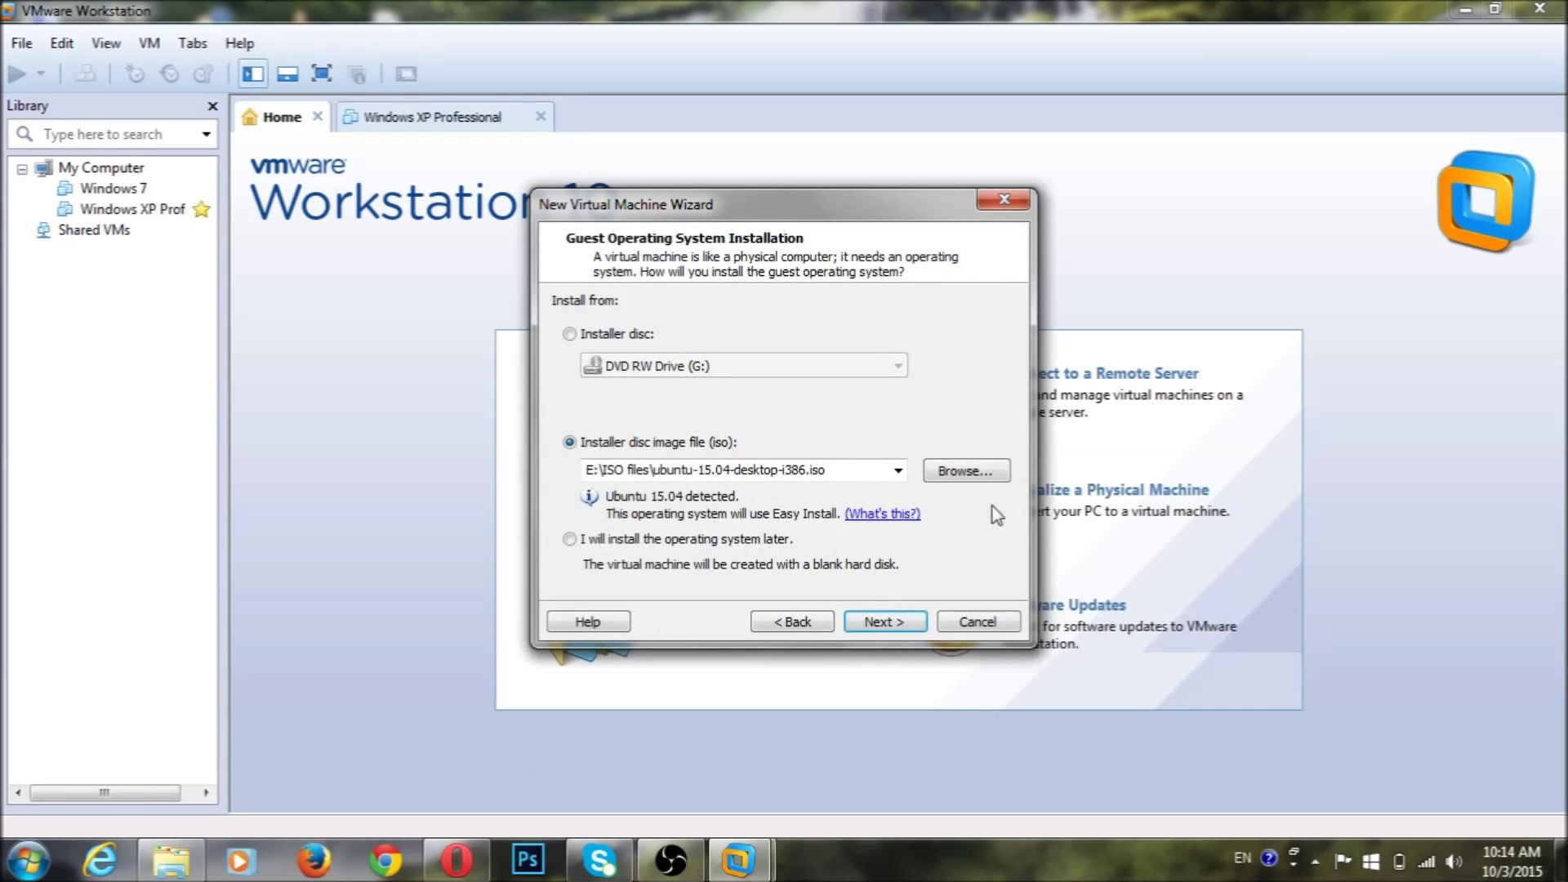
# Enter a full name, user name, password and password confirmation for Ubuntu easy install
pyautogui.click(890, 625)
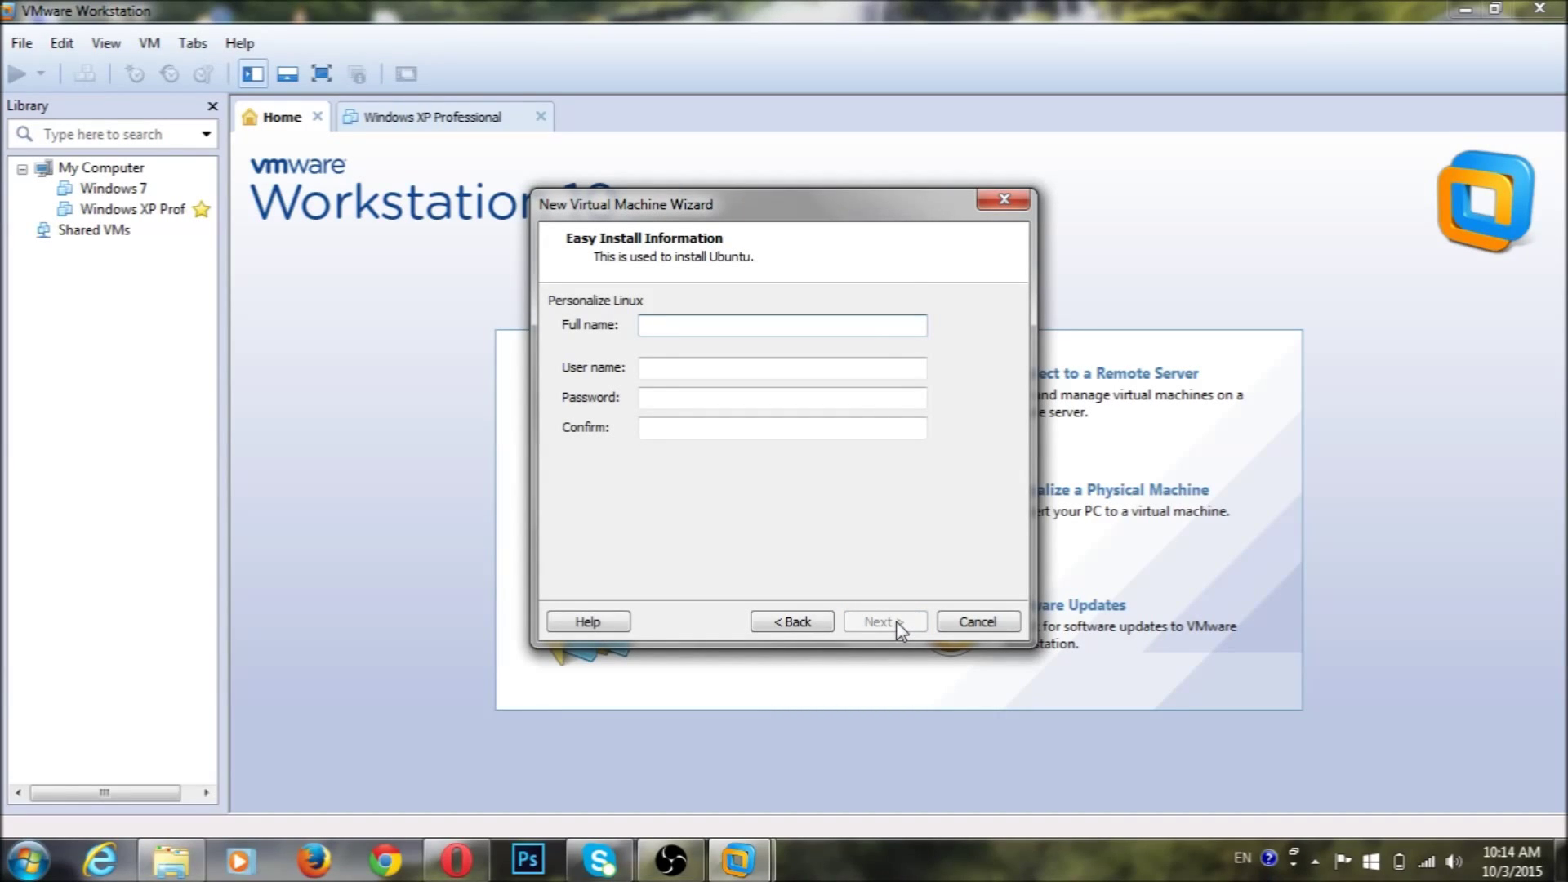
pyautogui.write('Pc')
pyautogui.press('Tab')
pyautogui.write('p')
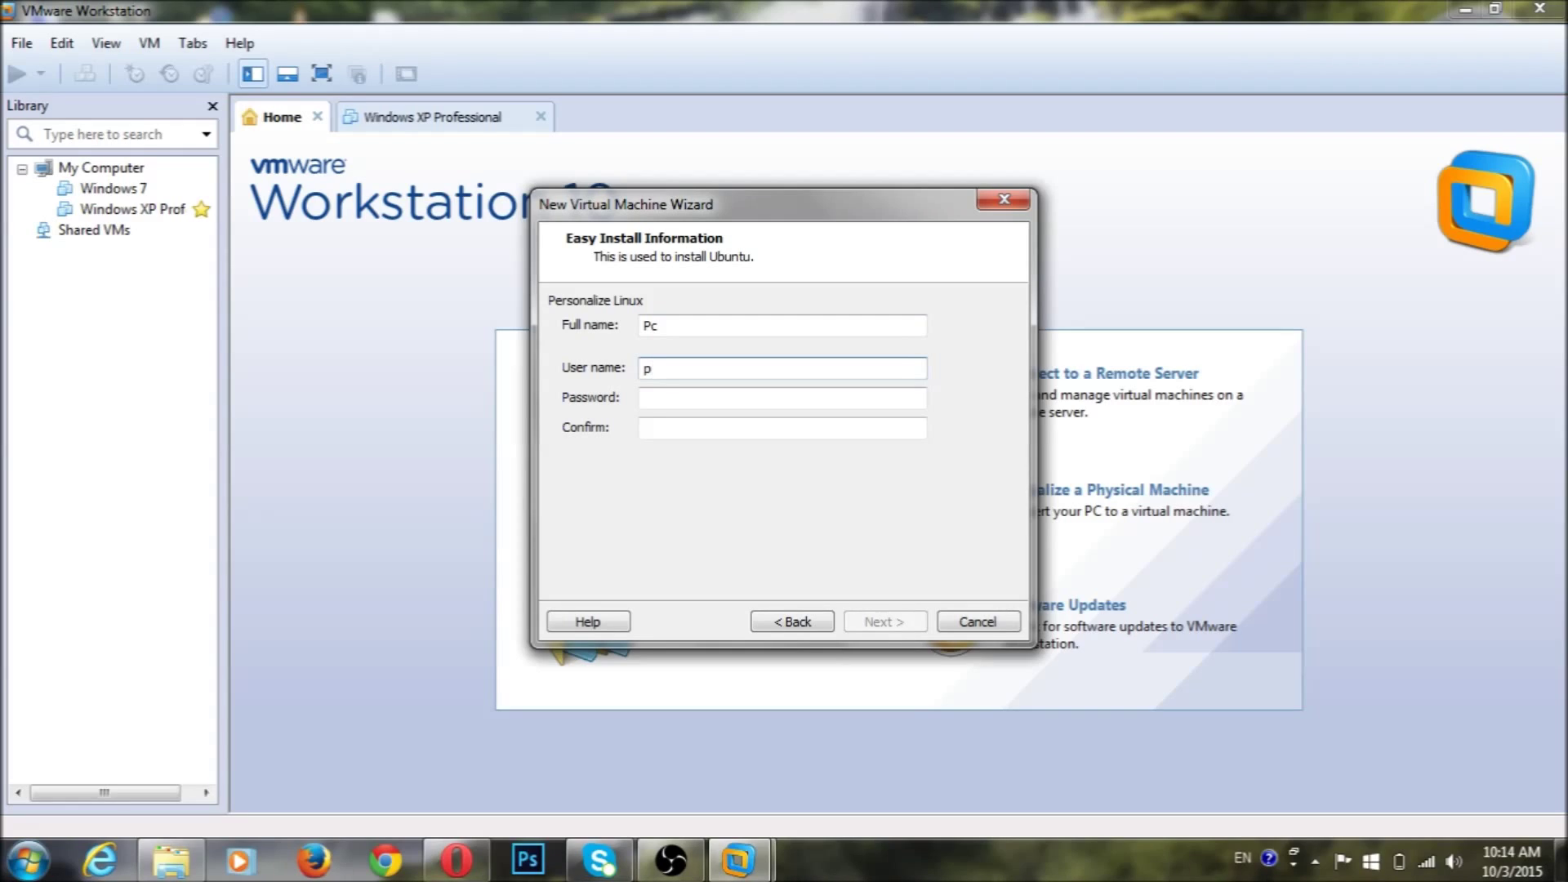
pyautogui.write('c')
pyautogui.press('Tab')
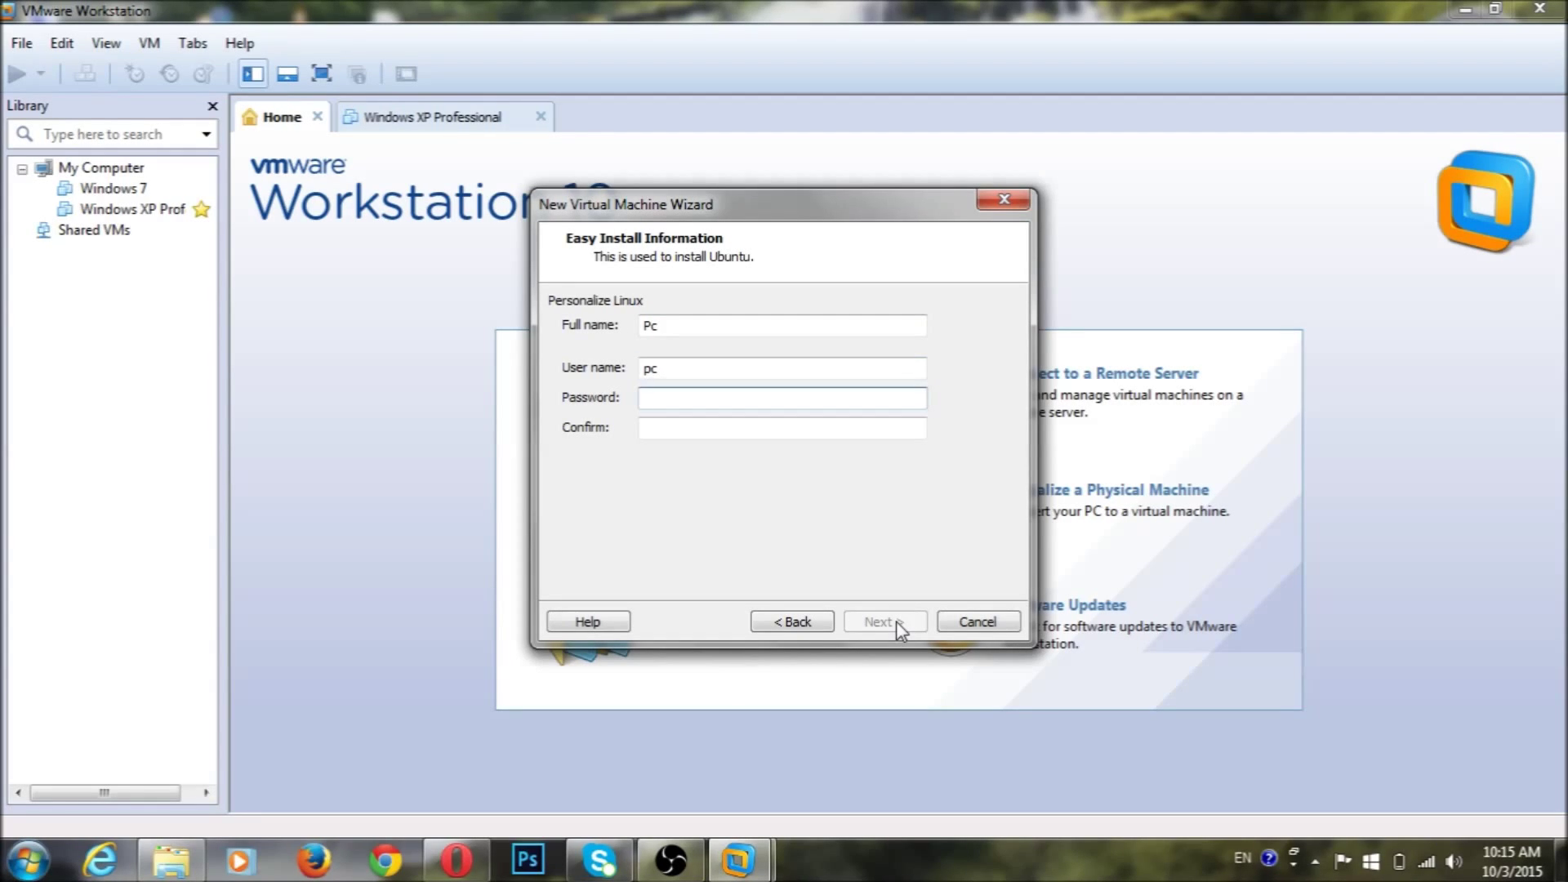
pyautogui.write('123')
pyautogui.press('Tab')
pyautogui.write('123')
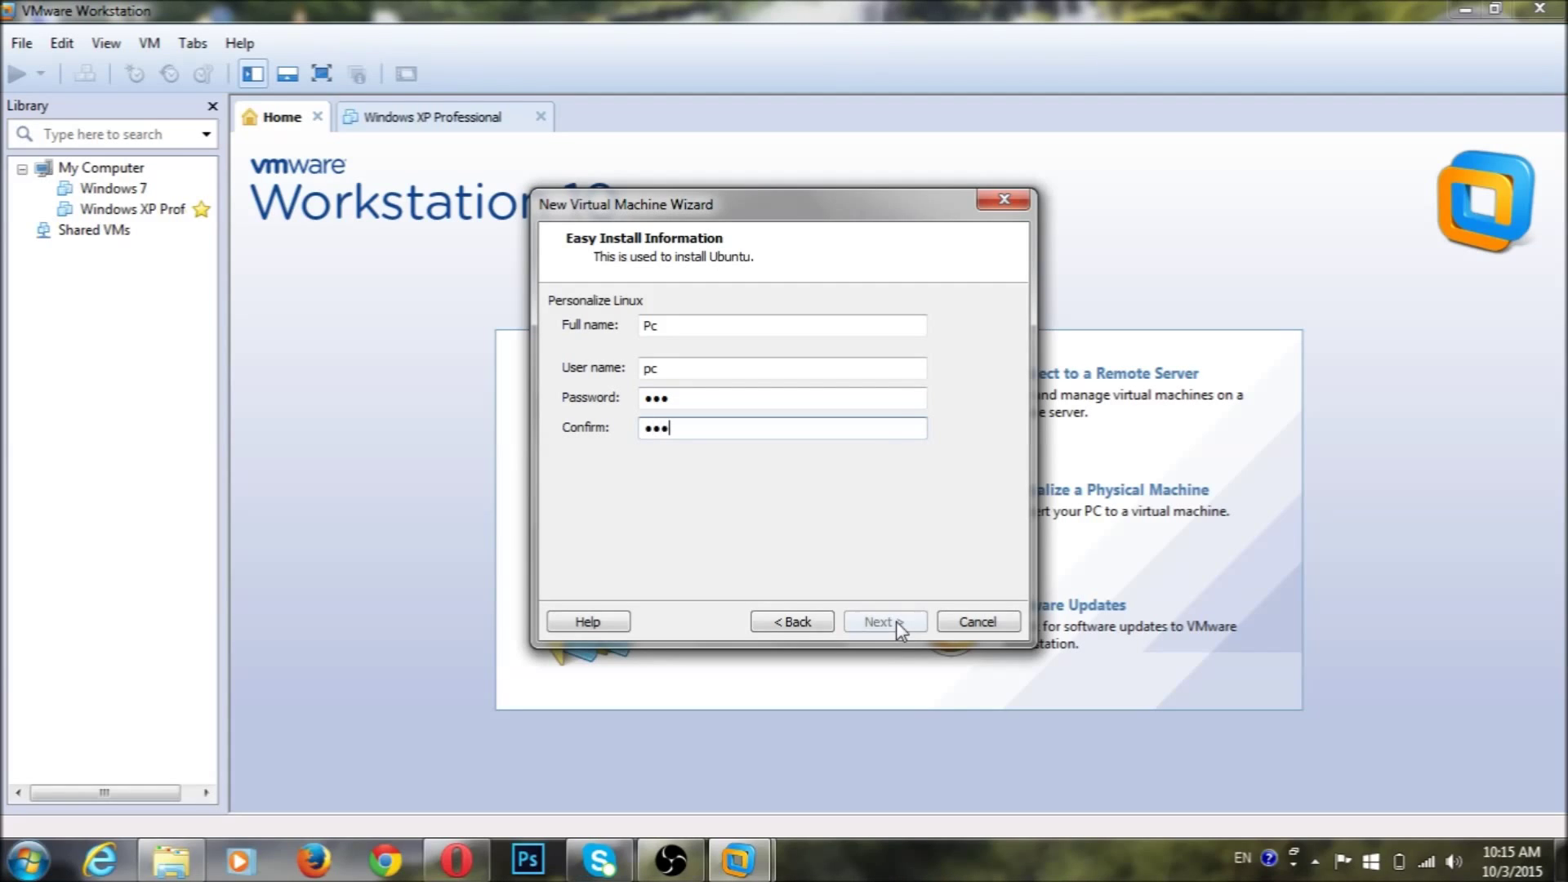
# Replace the rejected user name with a valid lowercase one after the invalid-name warning
pyautogui.click(895, 621)
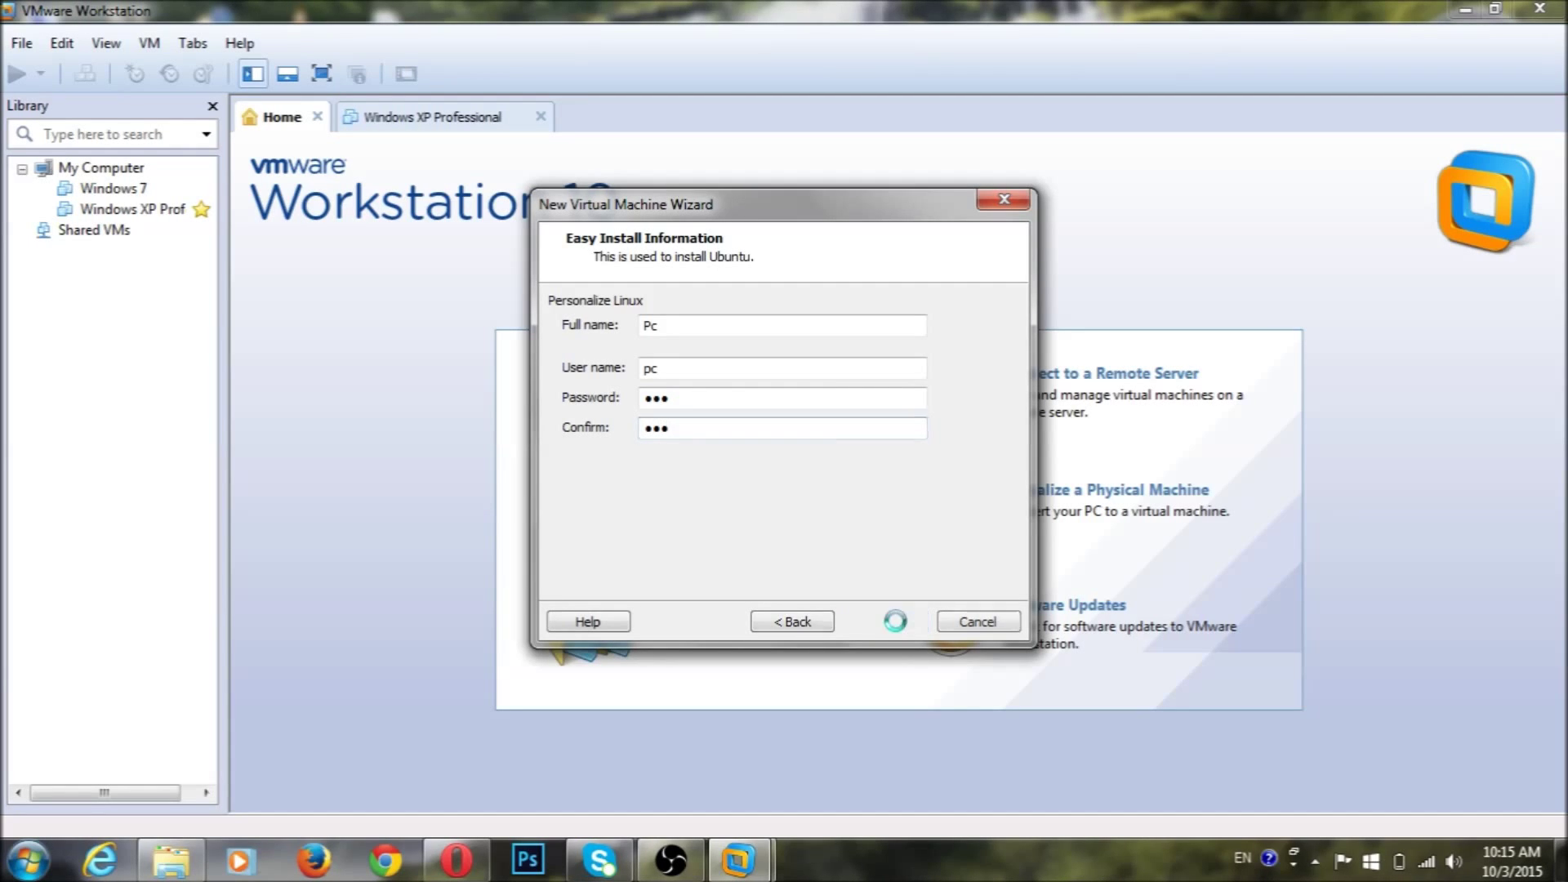
pyautogui.press('Return')
pyautogui.write('bala')
pyautogui.press('Tab')
pyautogui.press('BackSpace')
pyautogui.write('bala')
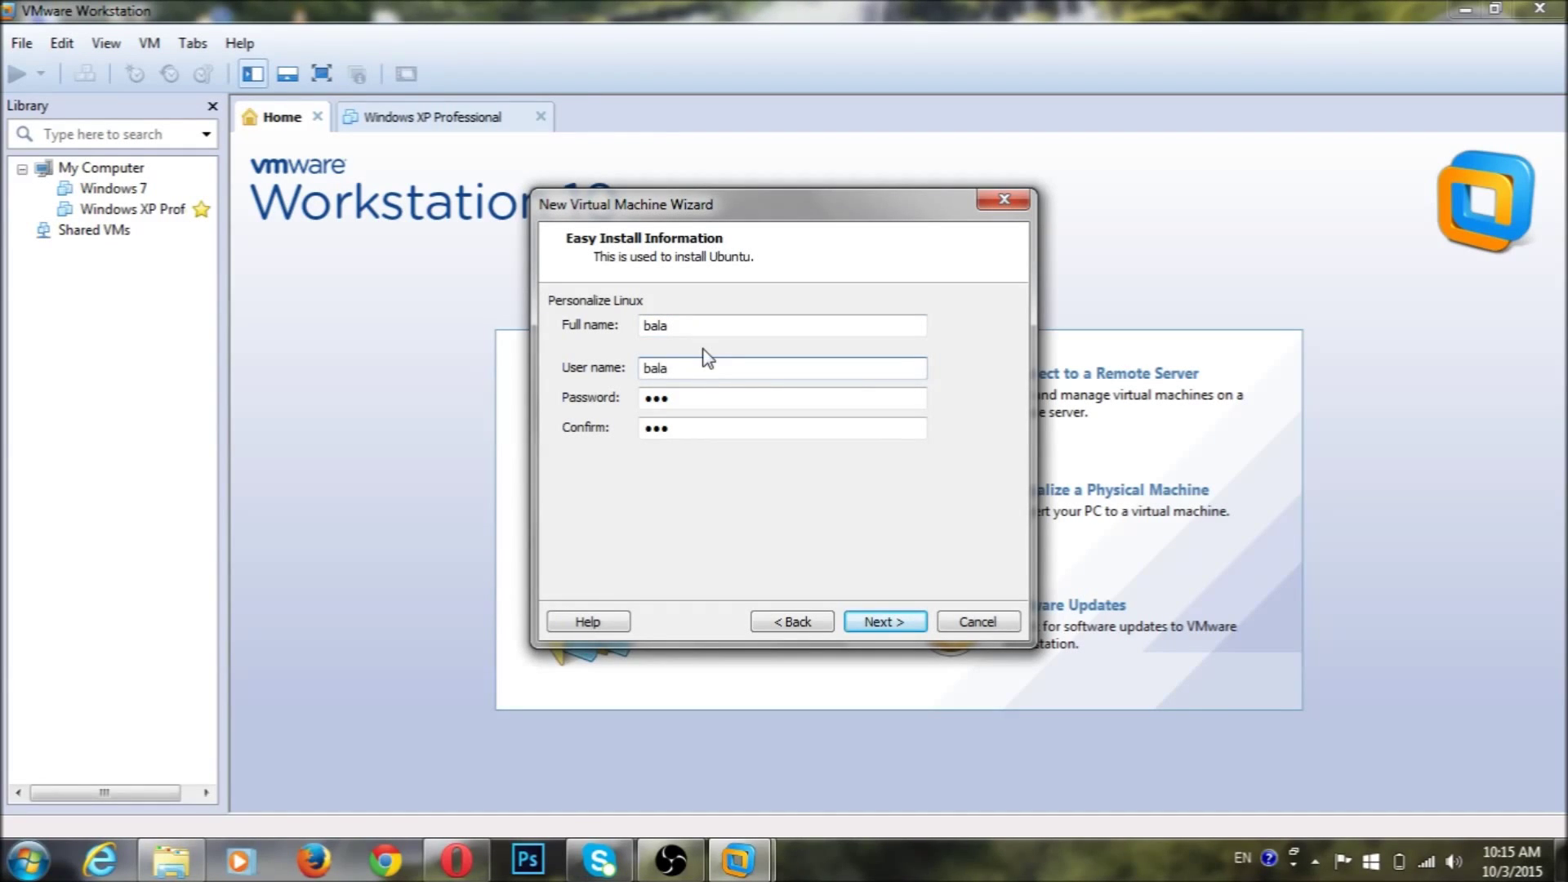
# Keep the VM name Ubuntu and the 20 GB split disk, then open Customize Hardware
pyautogui.click(880, 621)
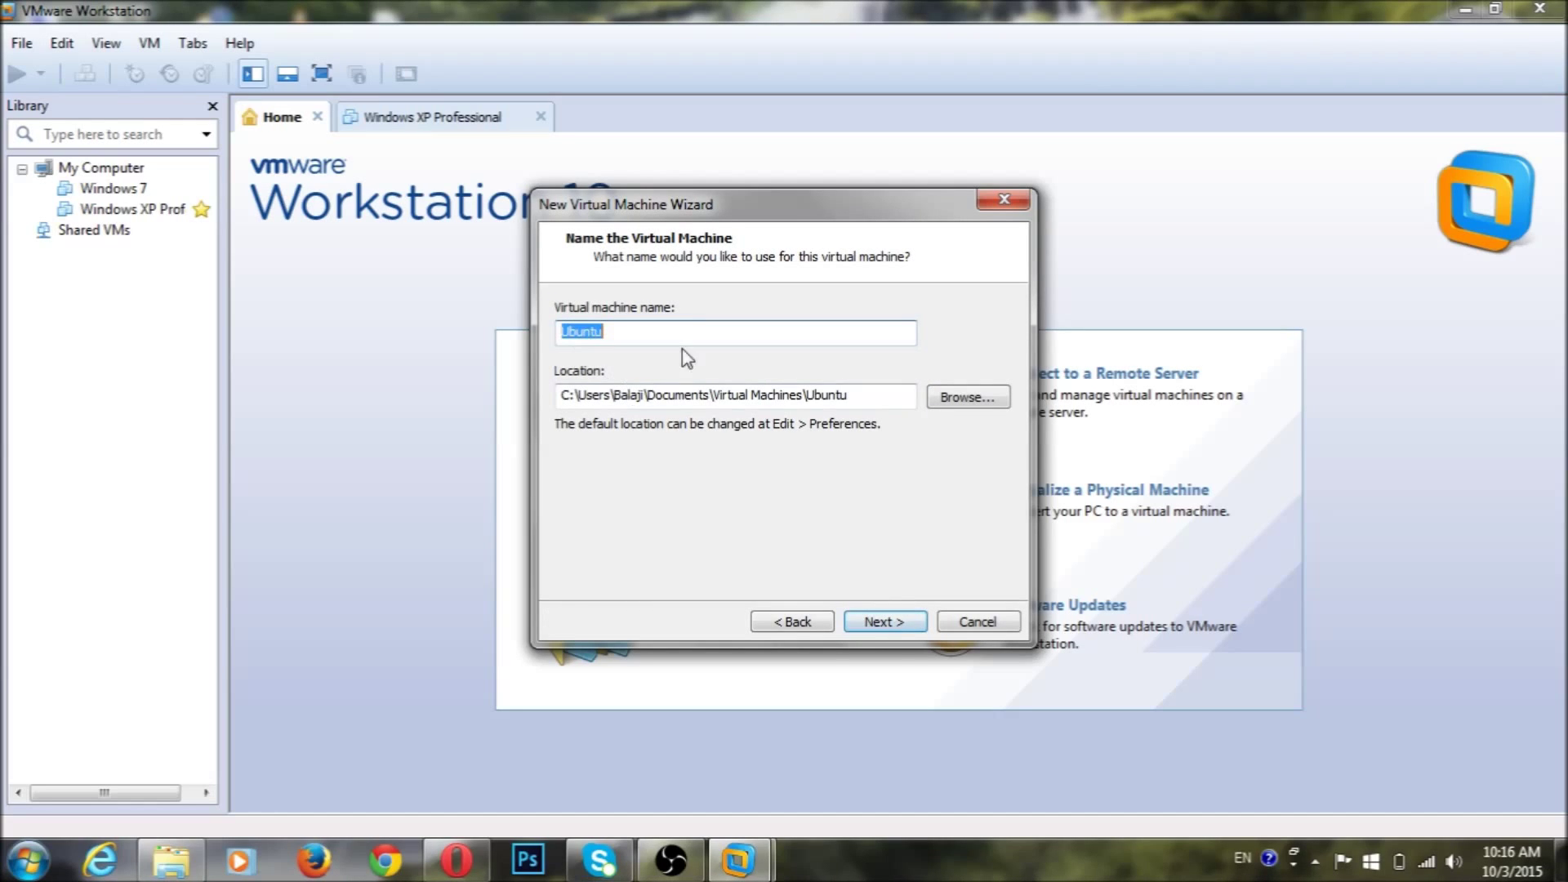
pyautogui.click(898, 621)
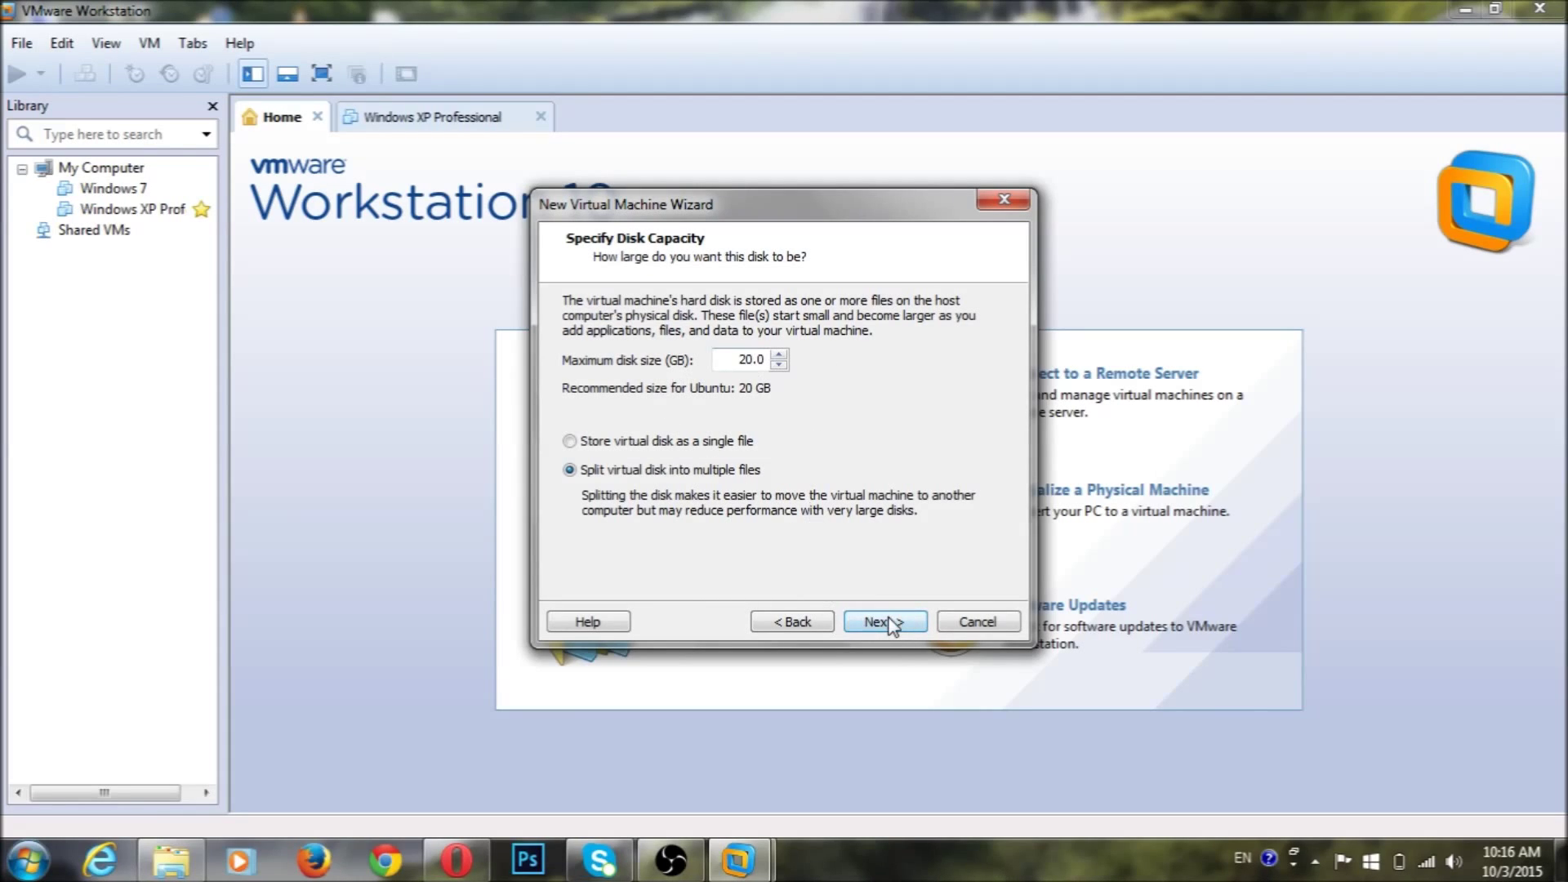
pyautogui.click(889, 621)
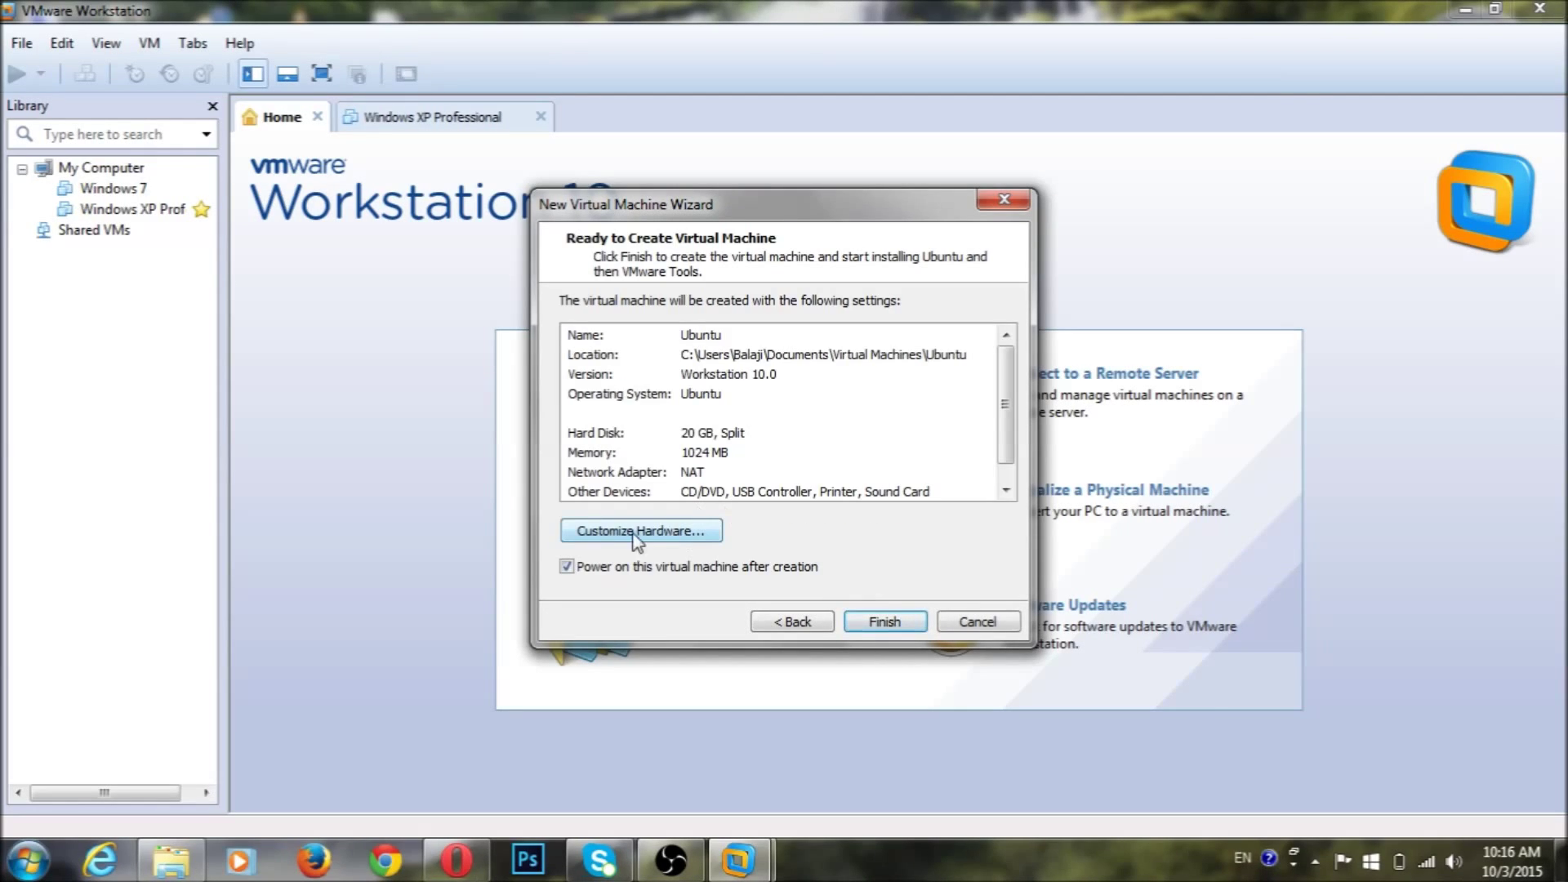
pyautogui.click(661, 535)
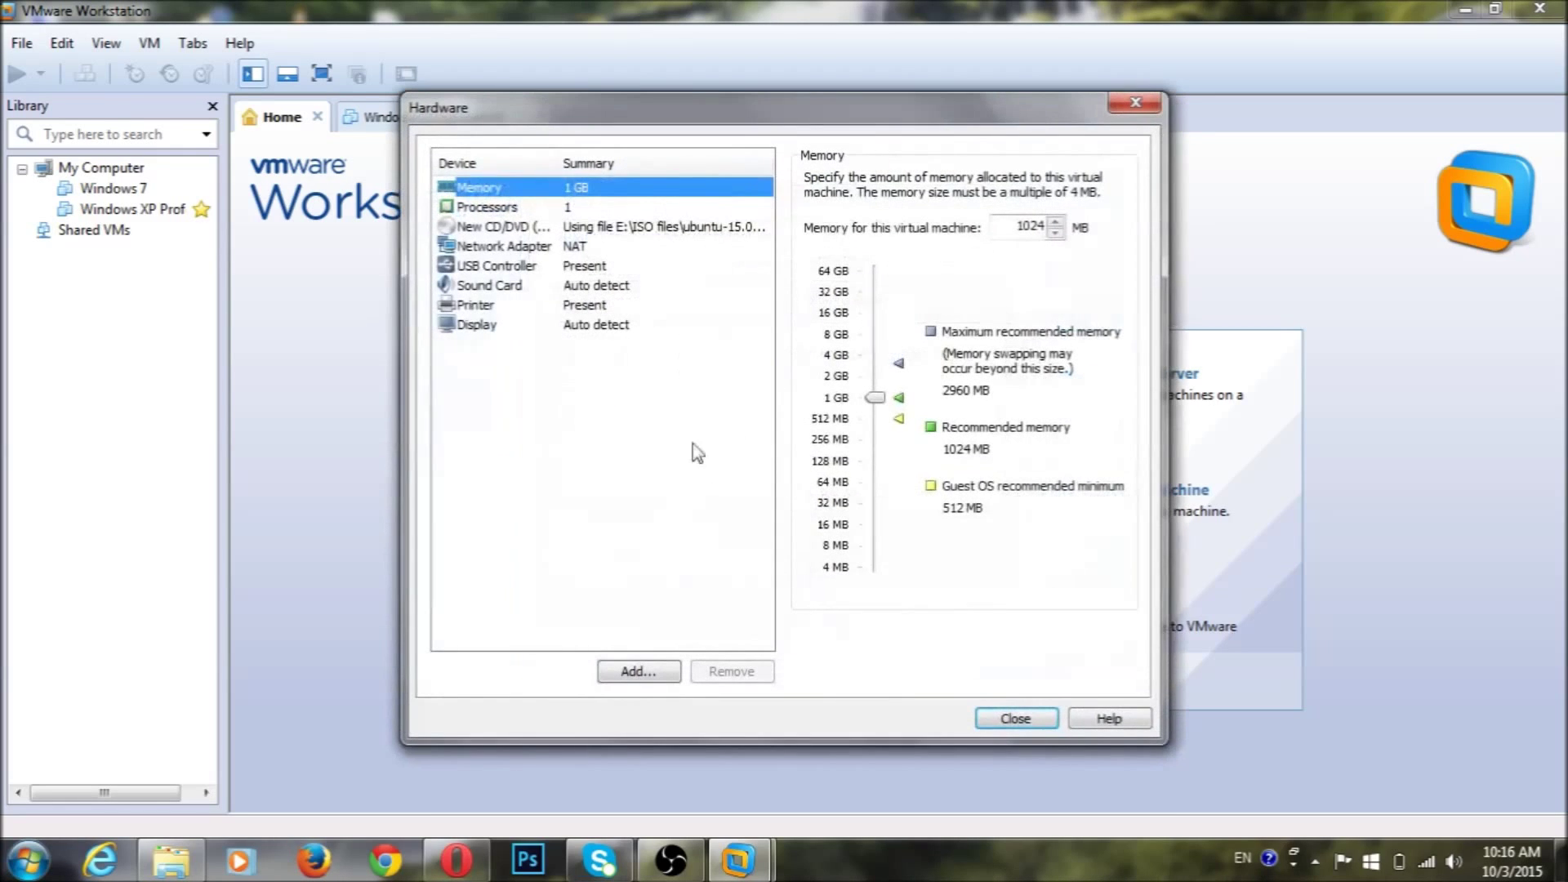
# Review processor, CD/DVD, network and USB settings, leaving the CD/DVD on the ISO image
pyautogui.click(543, 207)
pyautogui.click(606, 230)
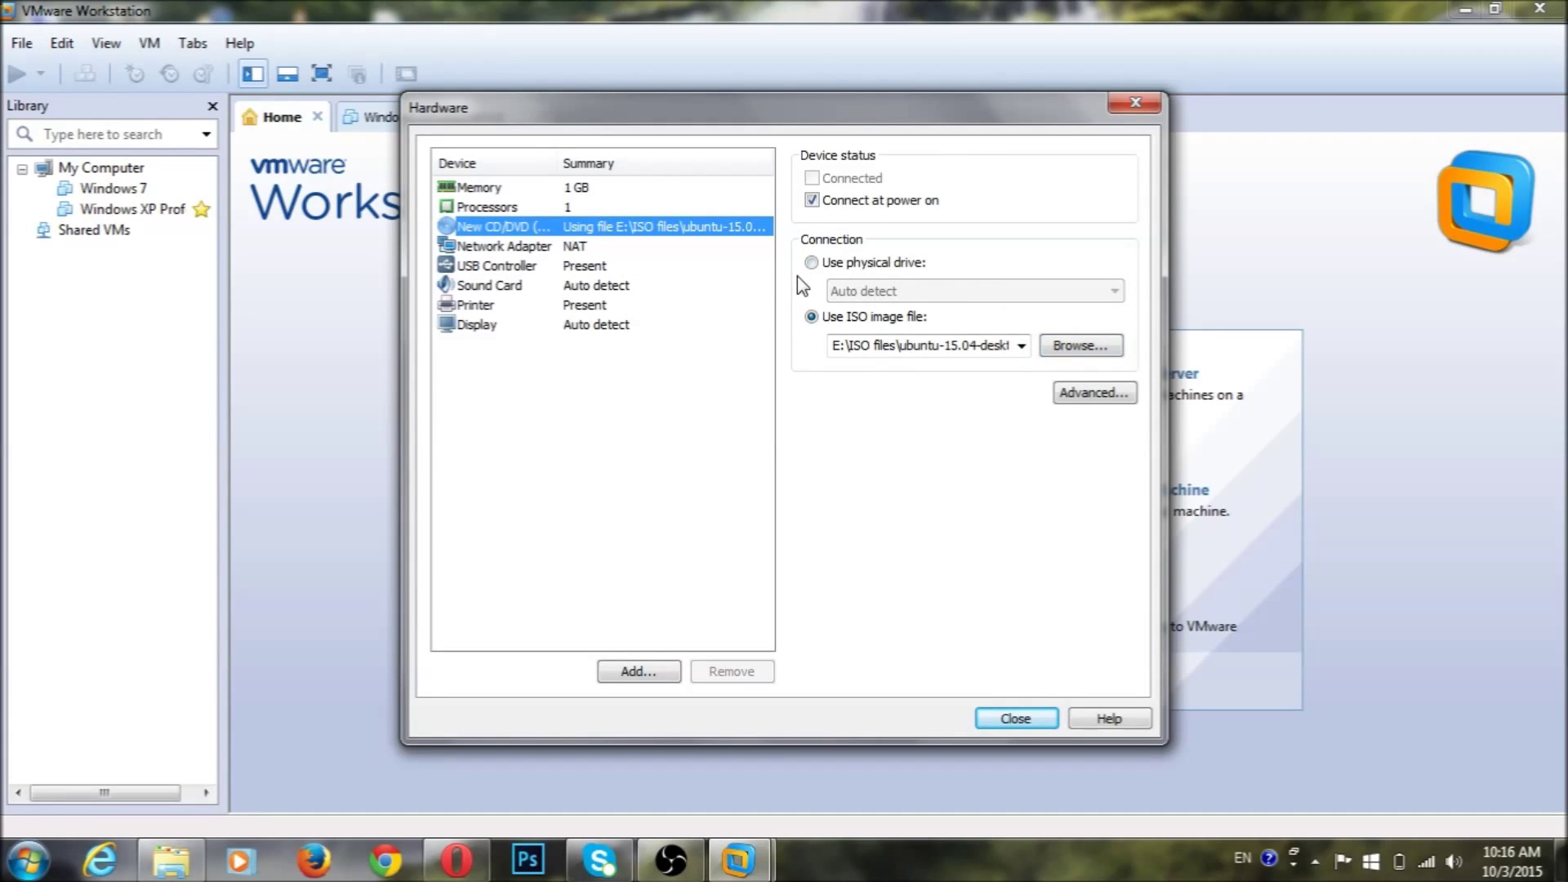
pyautogui.click(813, 263)
pyautogui.click(1116, 292)
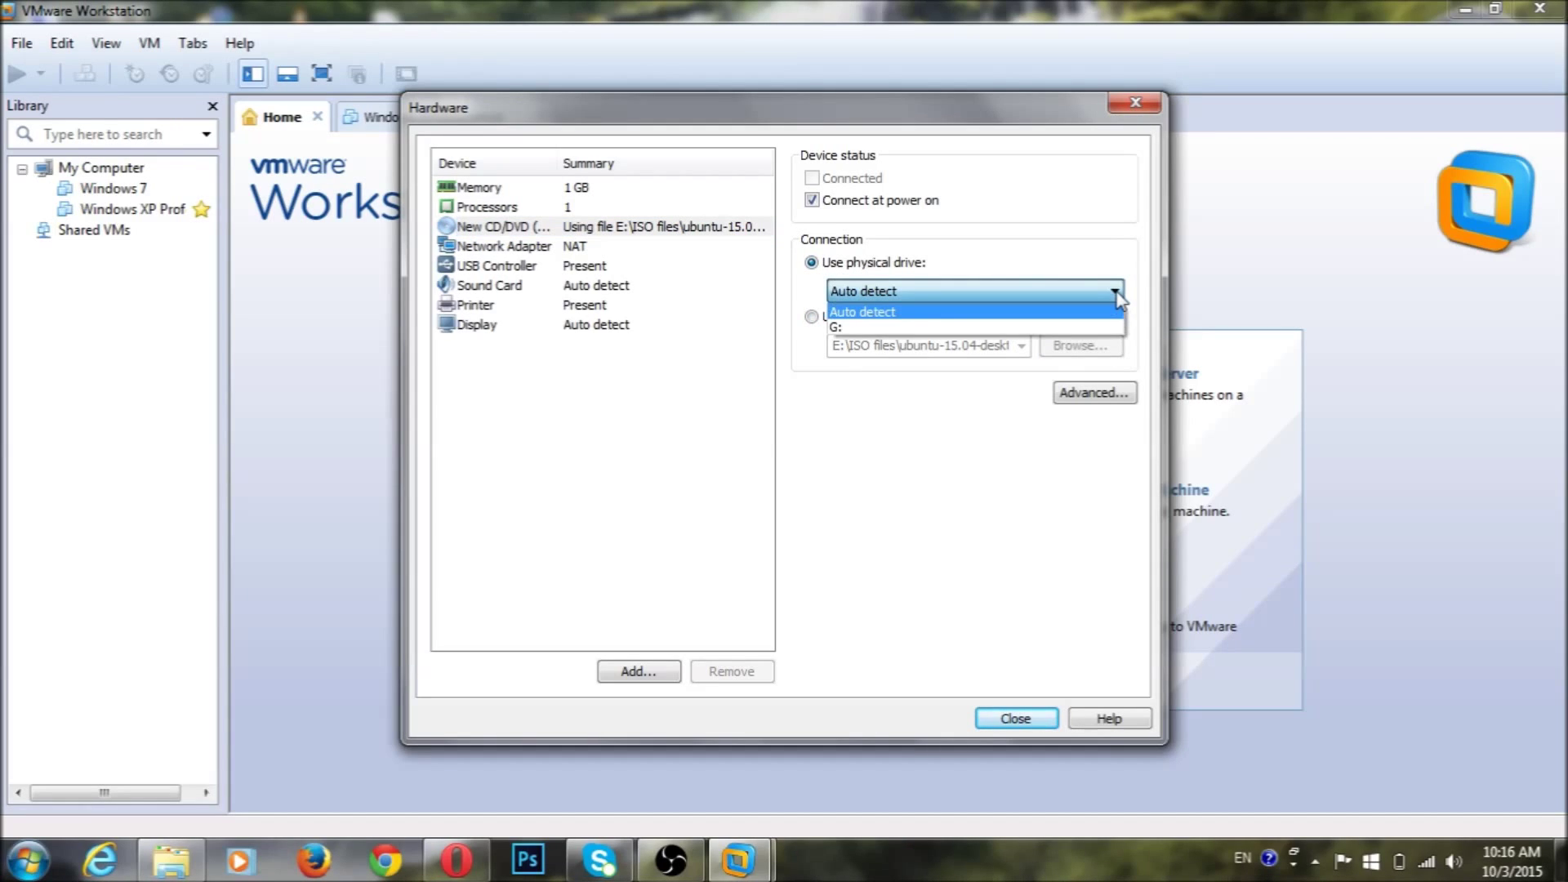
pyautogui.click(1116, 293)
pyautogui.click(812, 317)
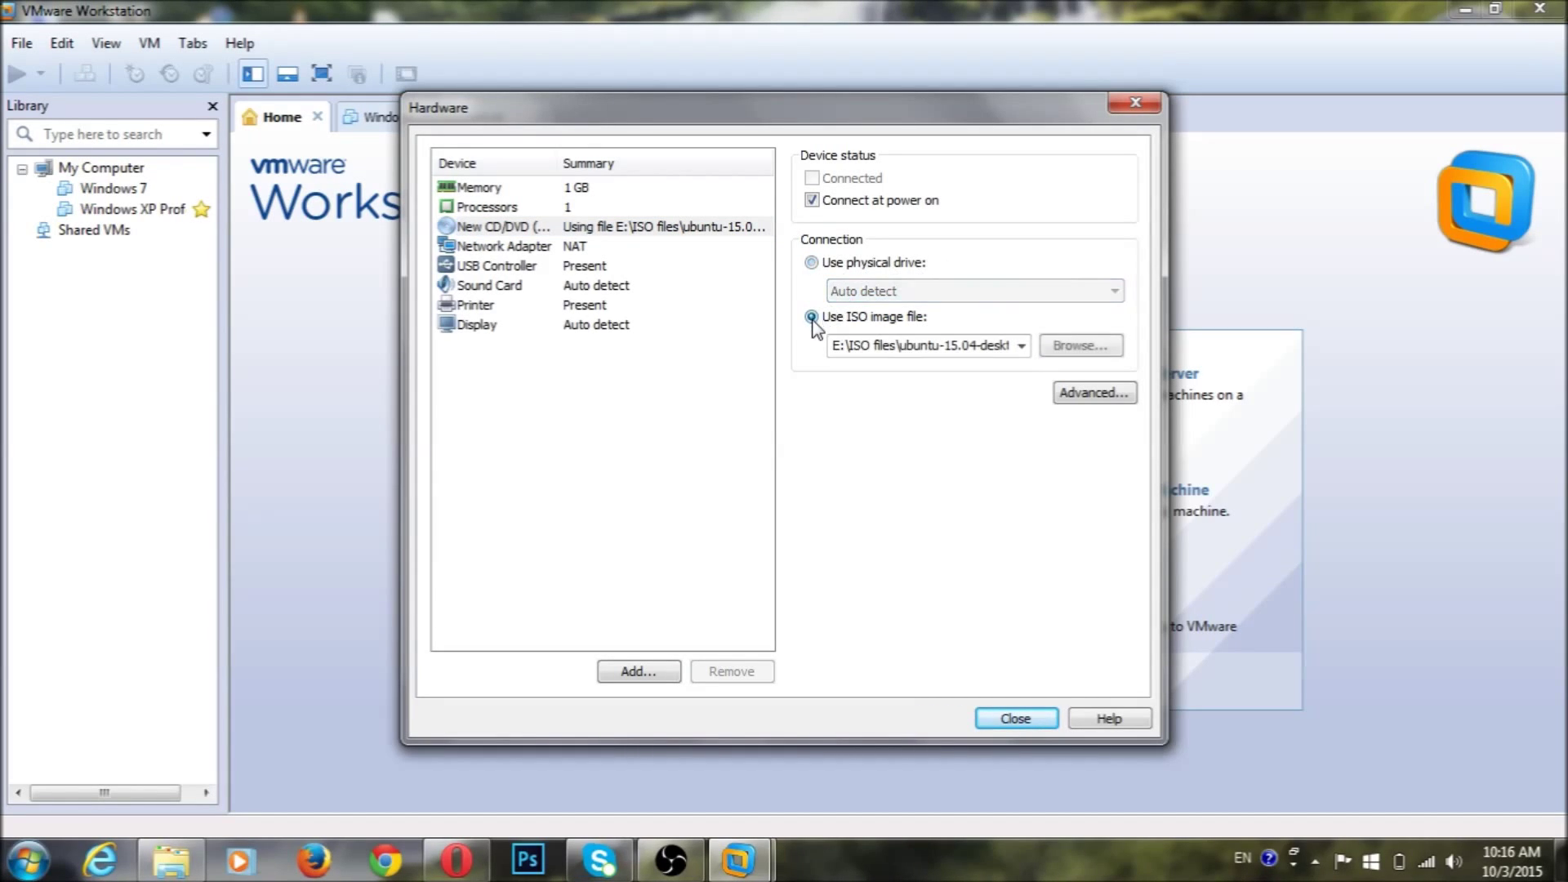
pyautogui.click(507, 247)
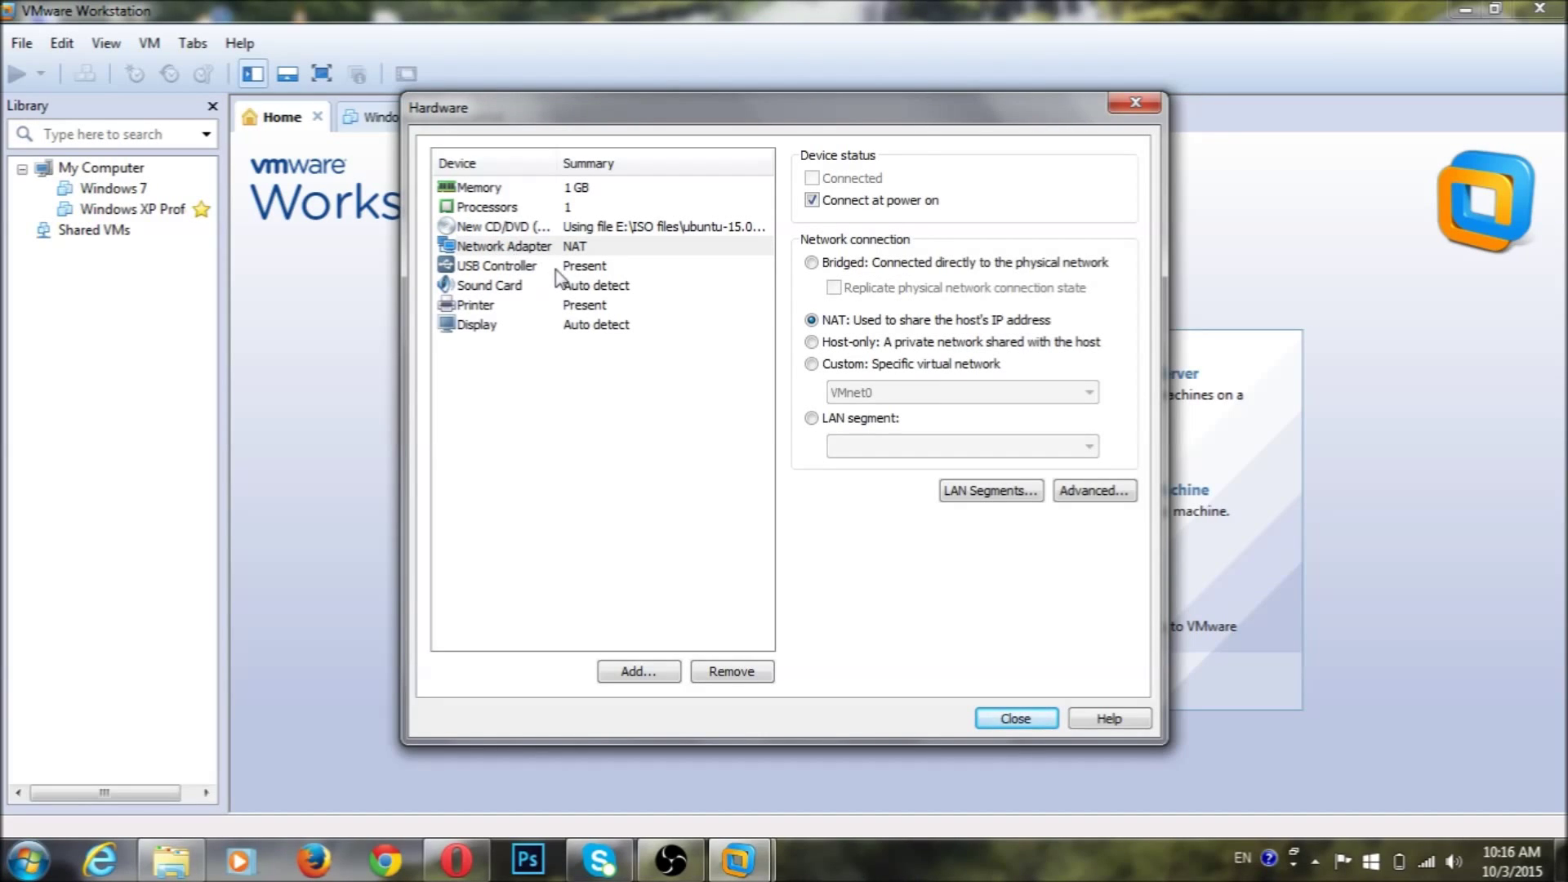
pyautogui.click(563, 270)
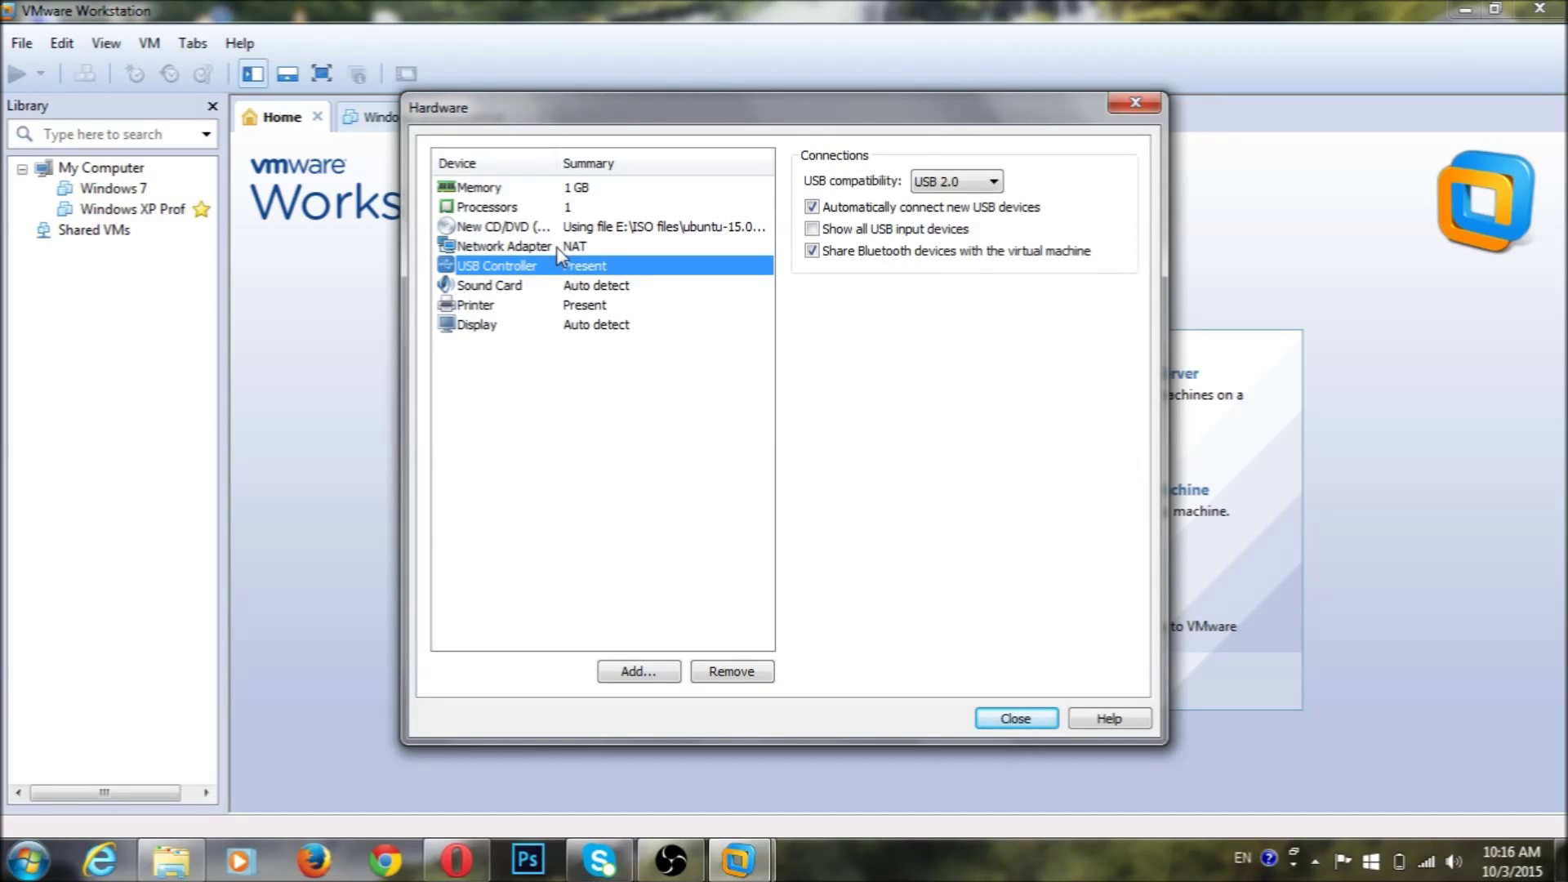
pyautogui.click(1013, 717)
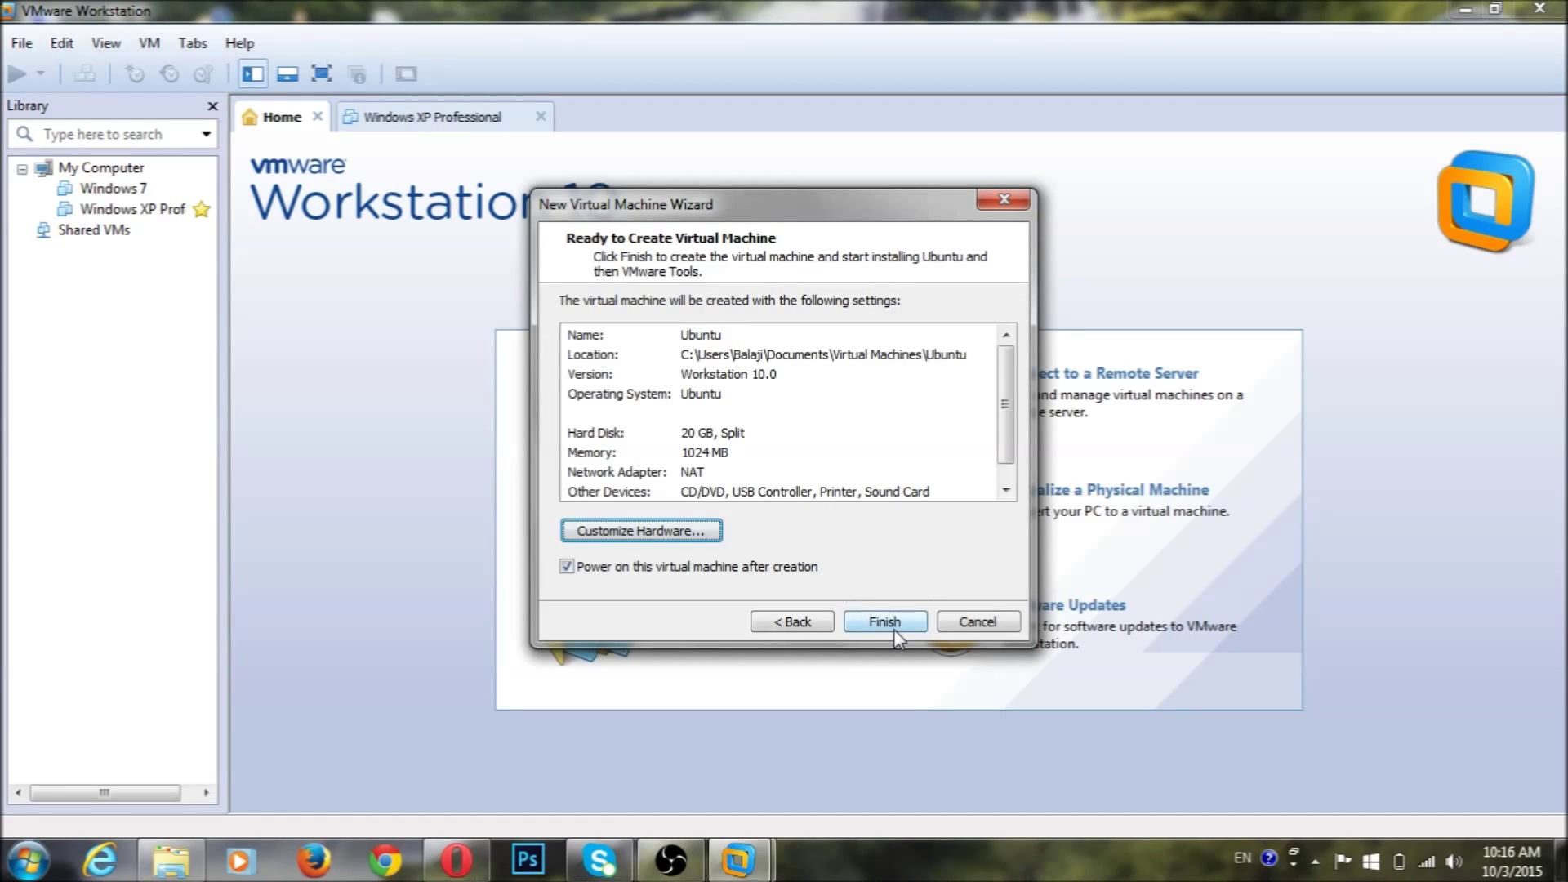
# Finish creating the Ubuntu VM, view it full screen, and dismiss the software update check
pyautogui.click(886, 623)
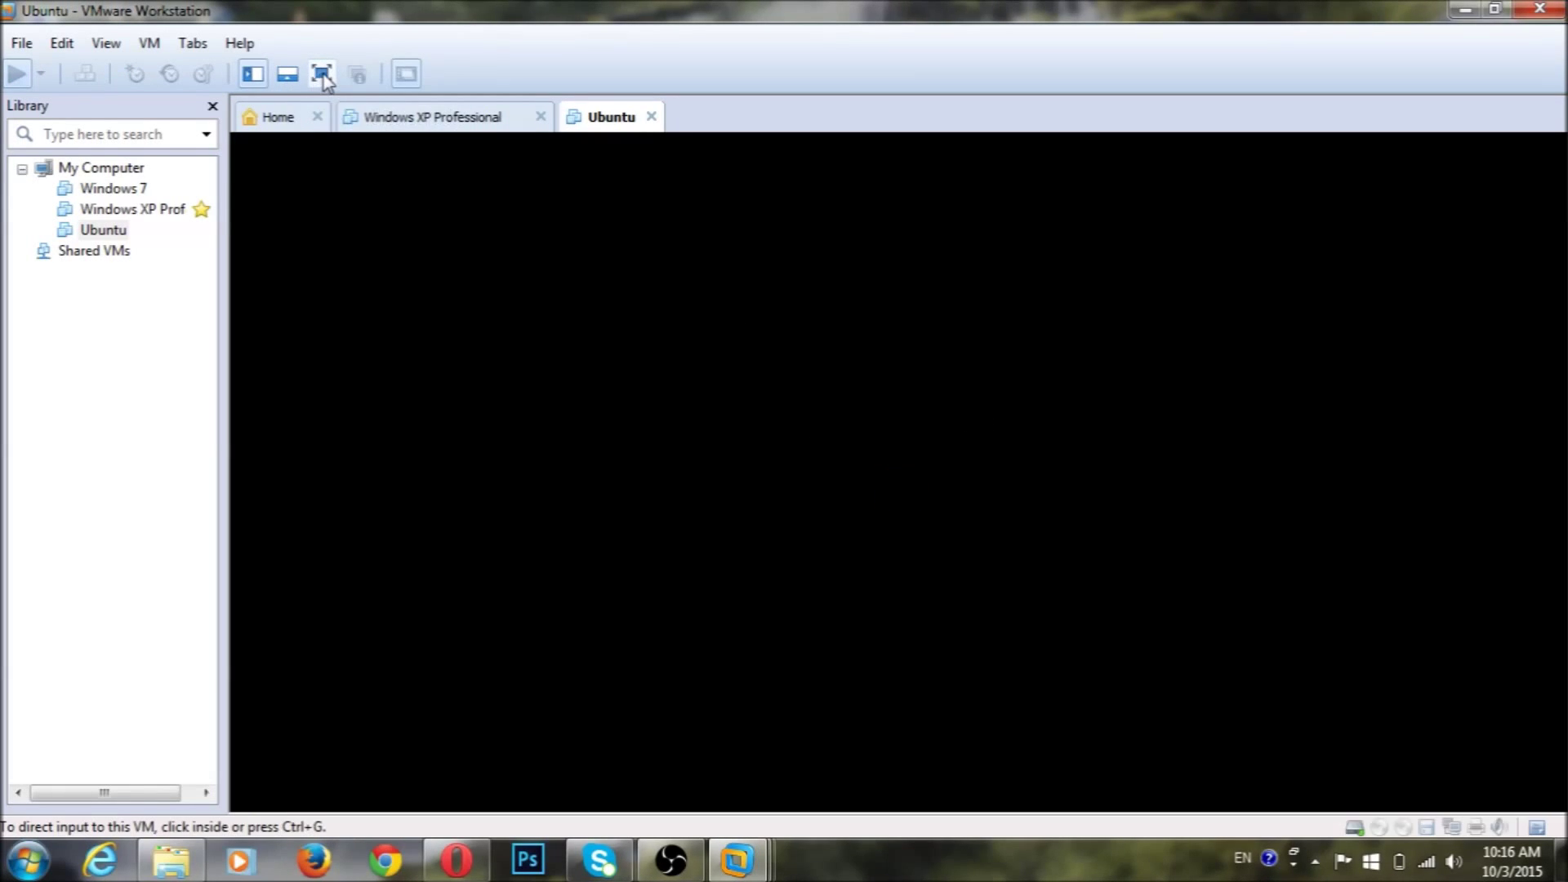
pyautogui.click(322, 75)
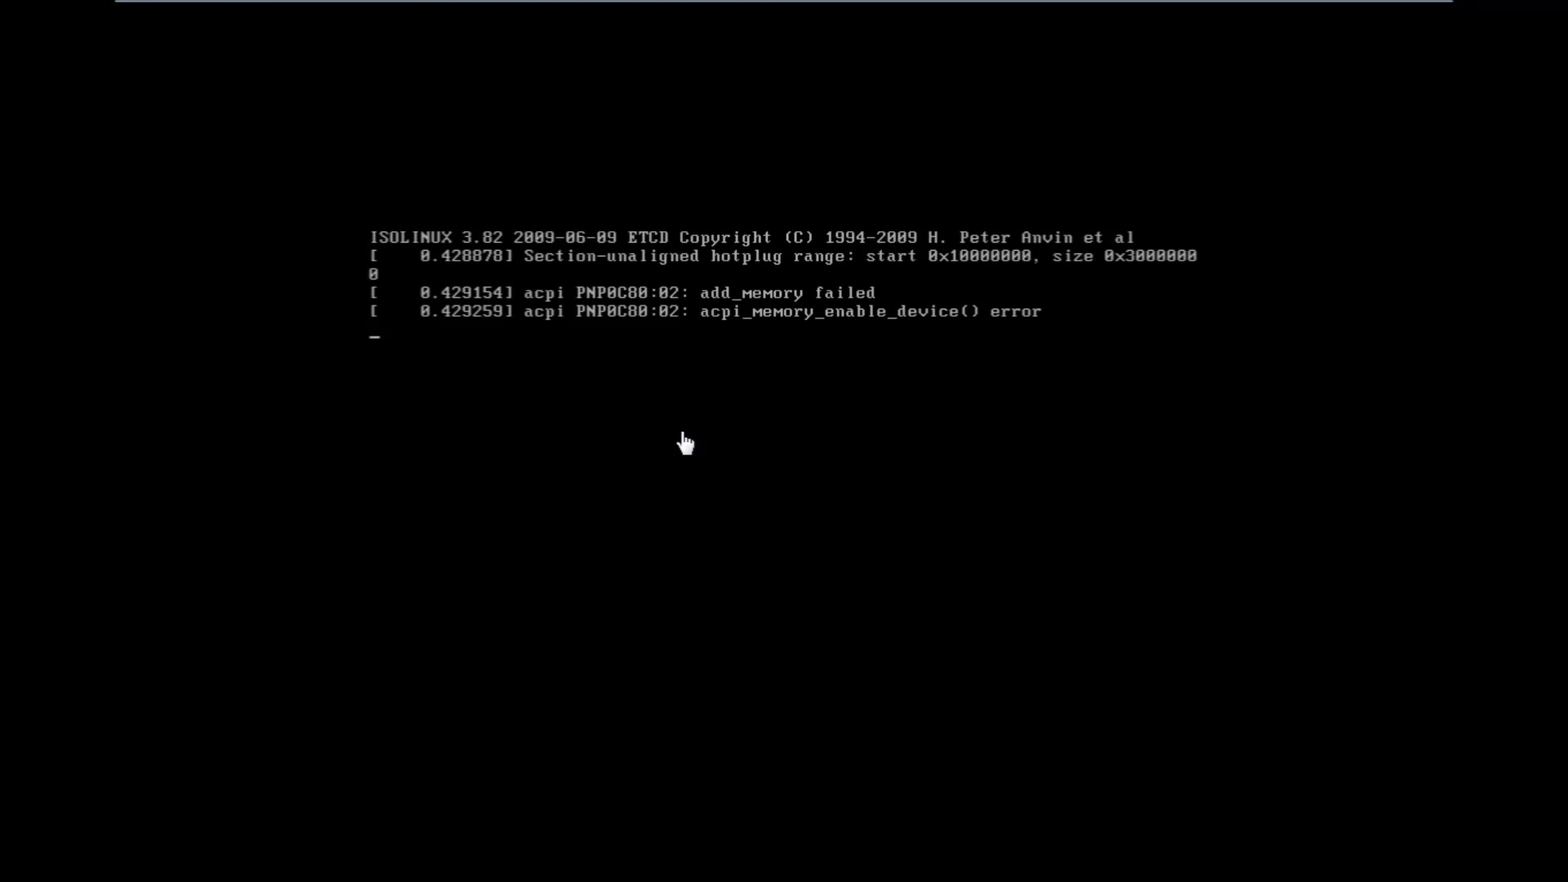
pyautogui.click(683, 435)
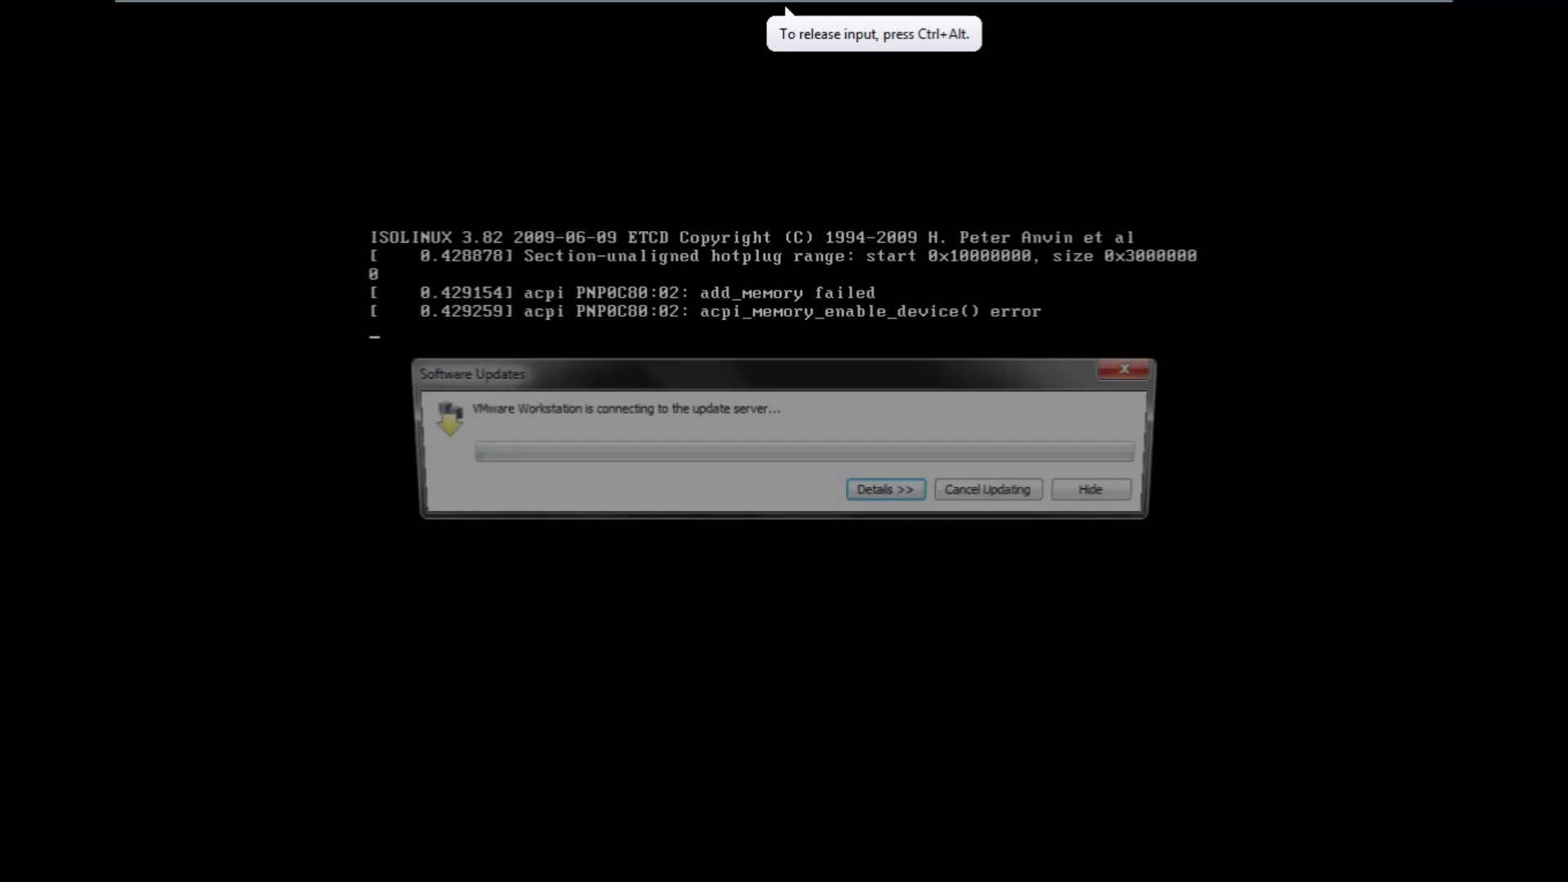
pyautogui.click(1129, 496)
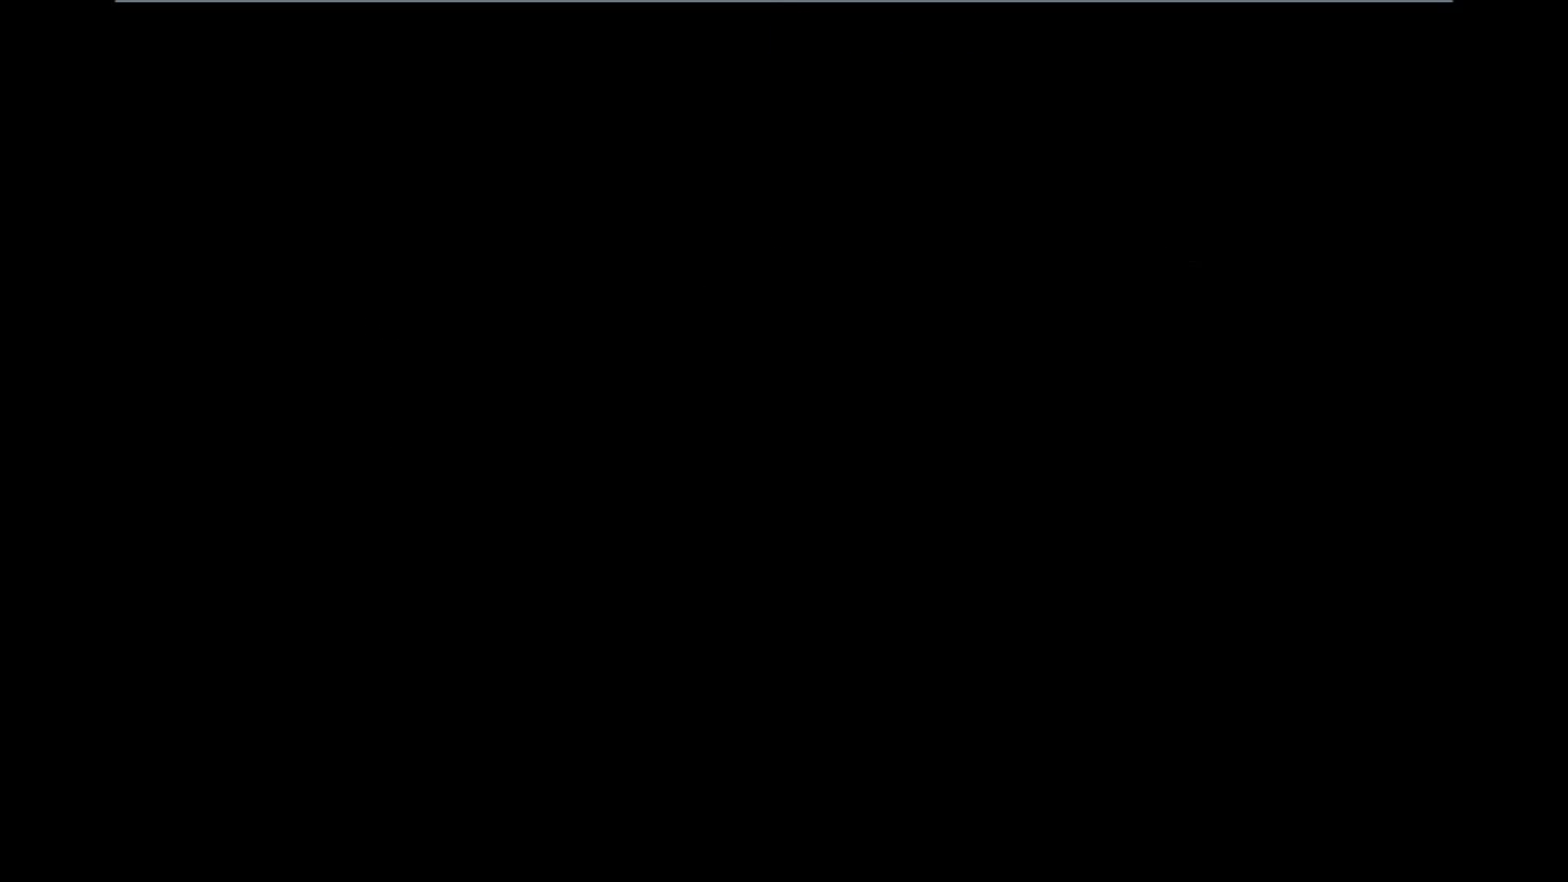